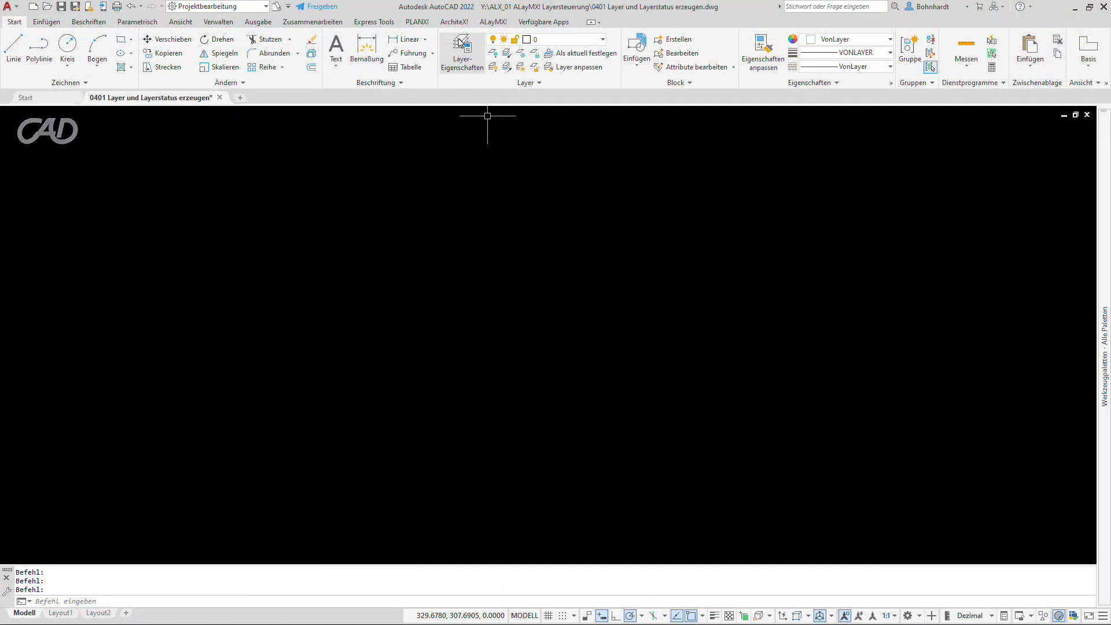
- Open the layer properties and check which saved layer states the empty drawing contains
left_click(461, 47)
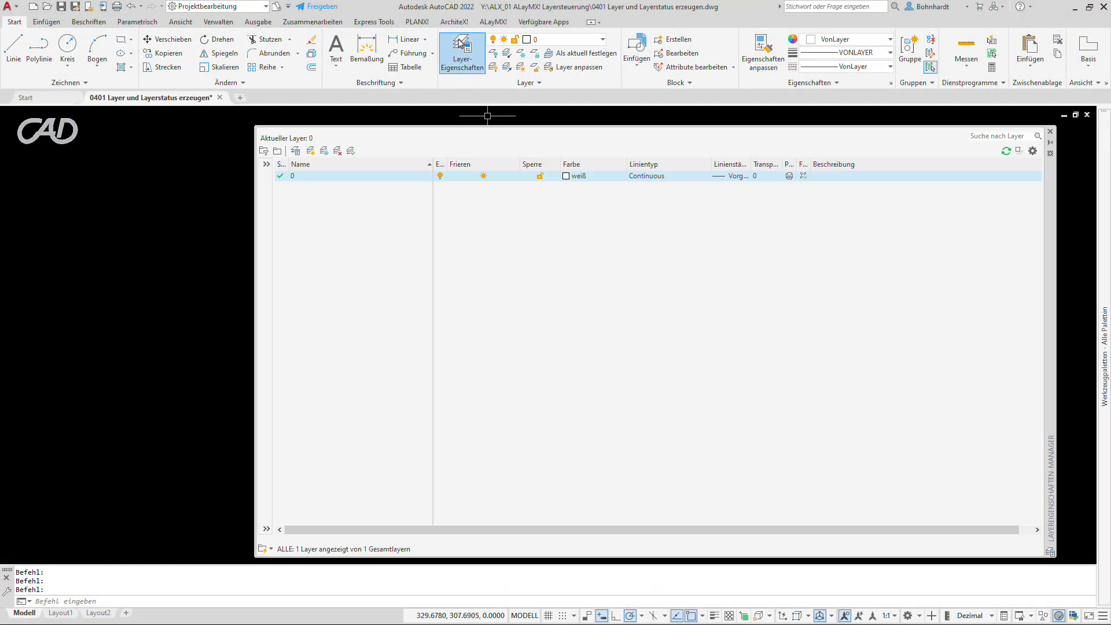
left_click(502, 86)
left_click(499, 97)
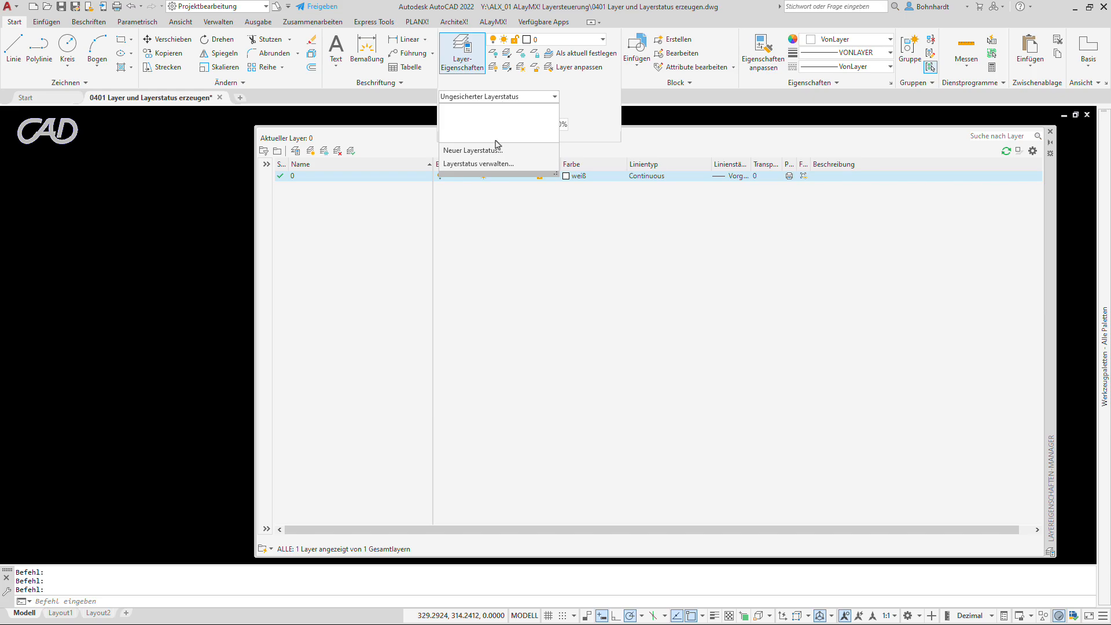
- Create the layers and layer states from Grundriss.csv with ALayMX! and look through the layer list
left_click(501, 24)
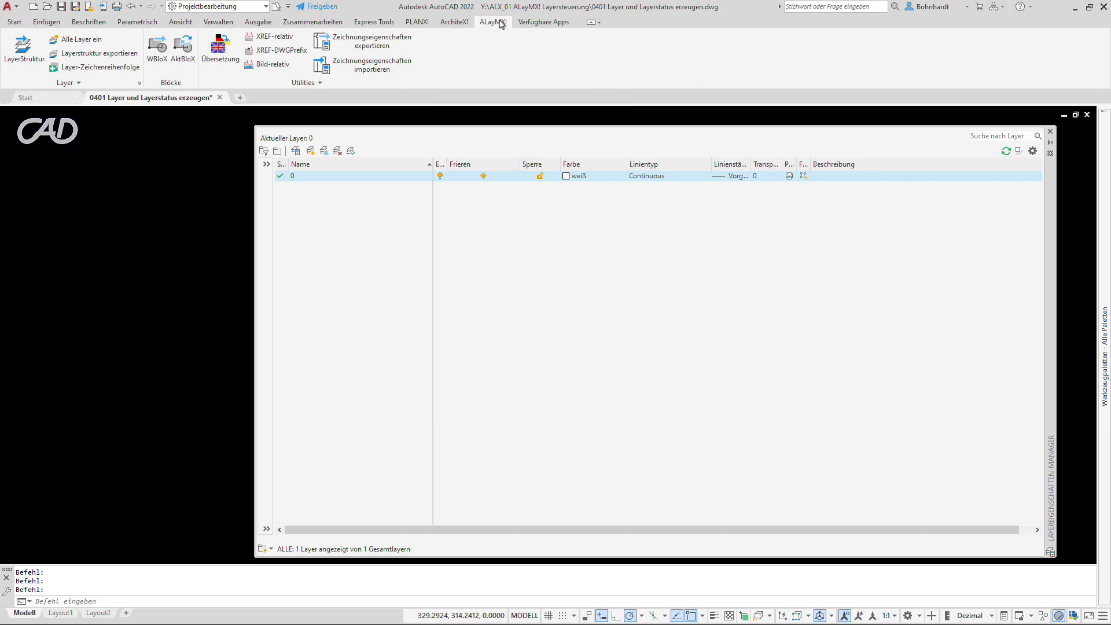
left_click(16, 56)
left_click(316, 276)
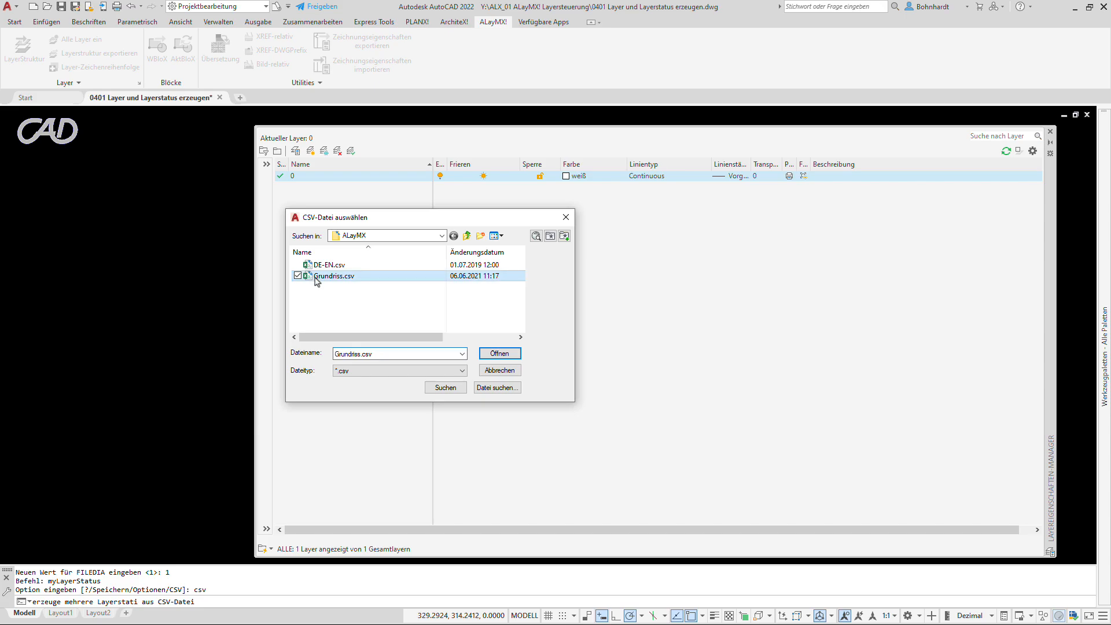
left_click(501, 355)
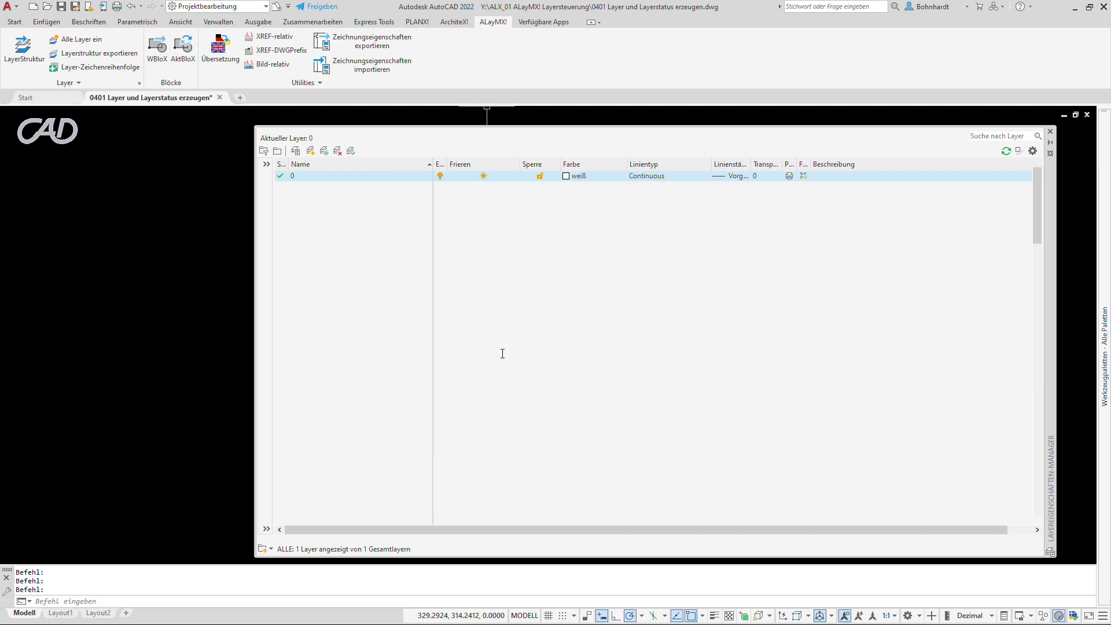
scroll(488, 357, "down", 20)
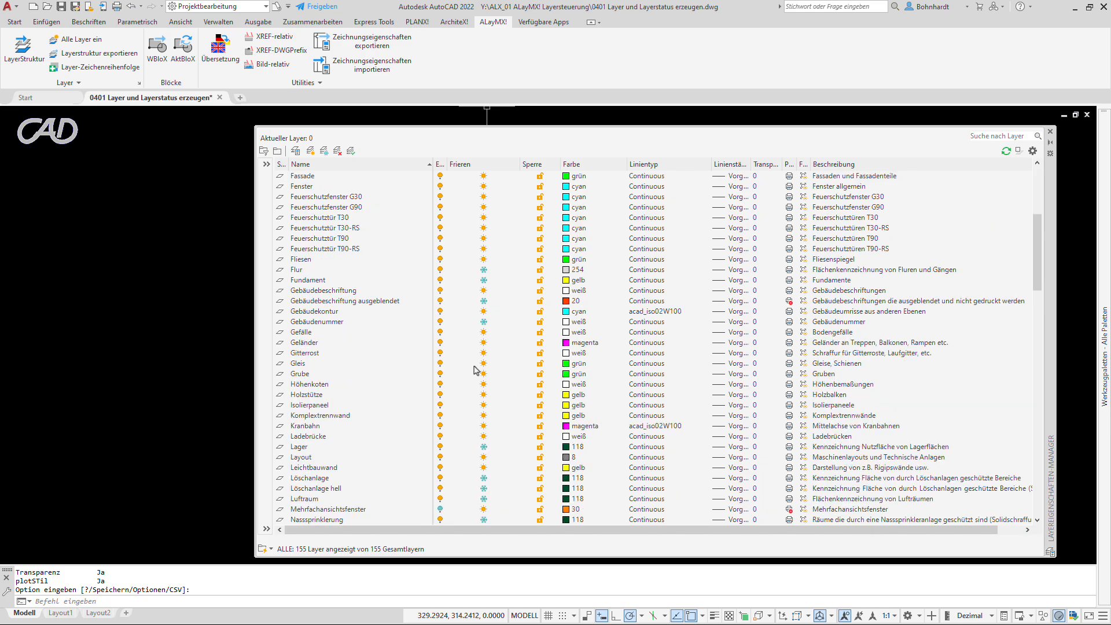
scroll(478, 362, "up", 20)
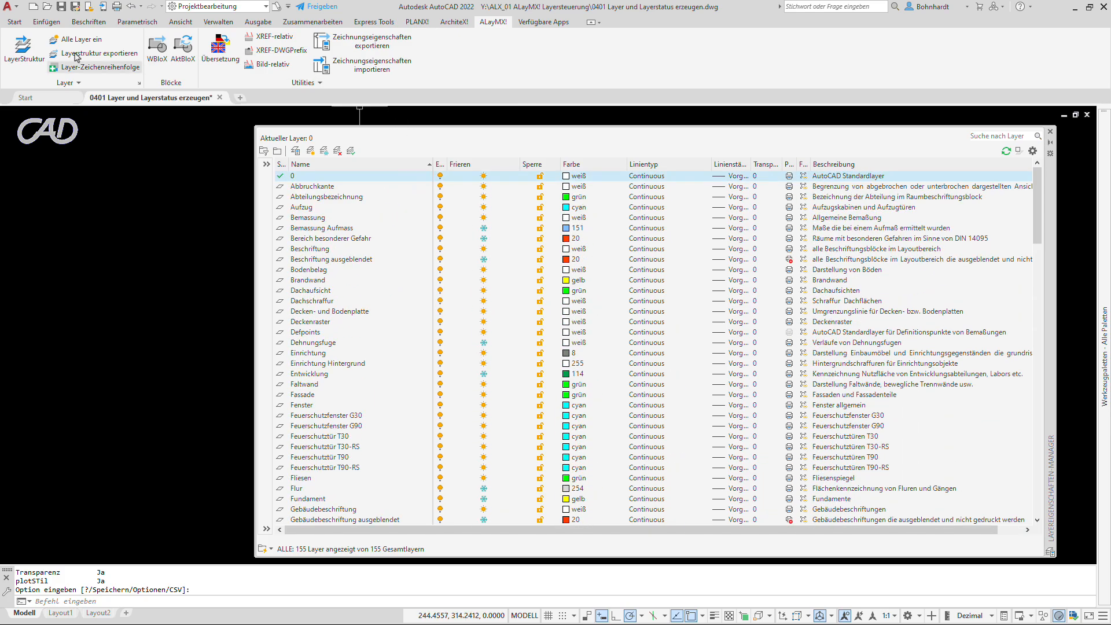
- Restore the saved layer state Brandschutz
left_click(18, 22)
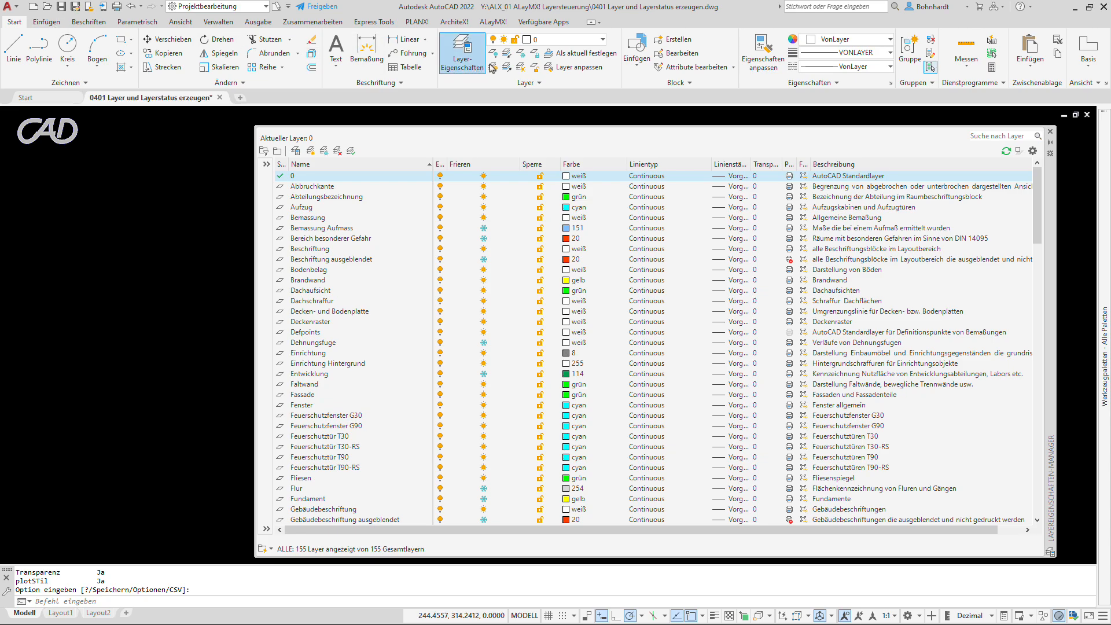
left_click(528, 82)
left_click(526, 96)
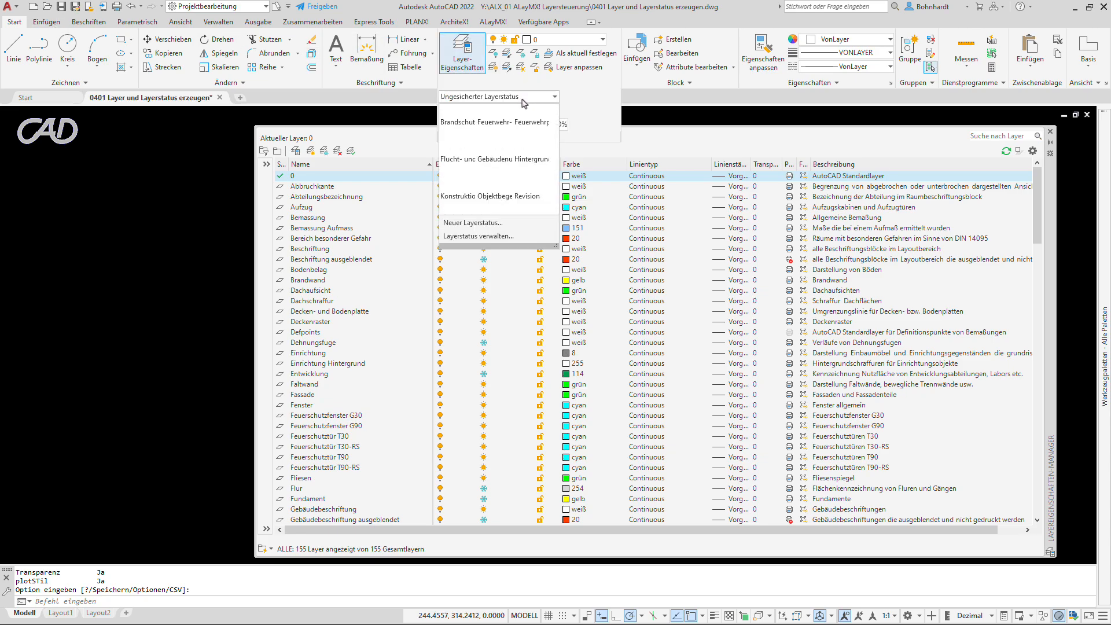
left_click(445, 122)
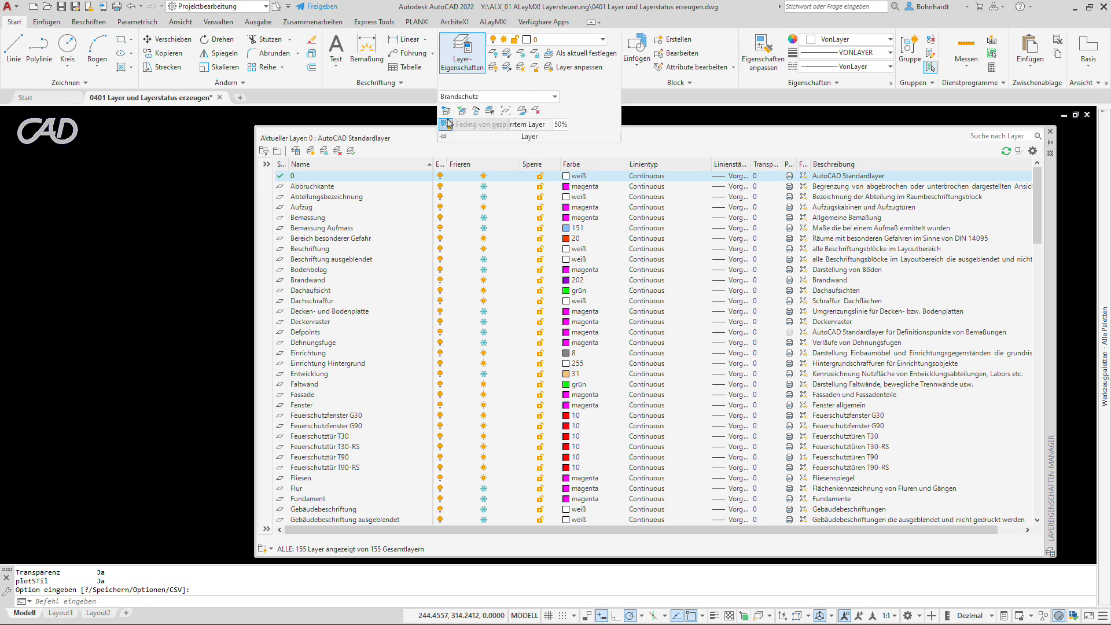
- Switch from Brandschutz to the adjacent Feuerwehr layer state and reopen the list of layer states
left_click(512, 98)
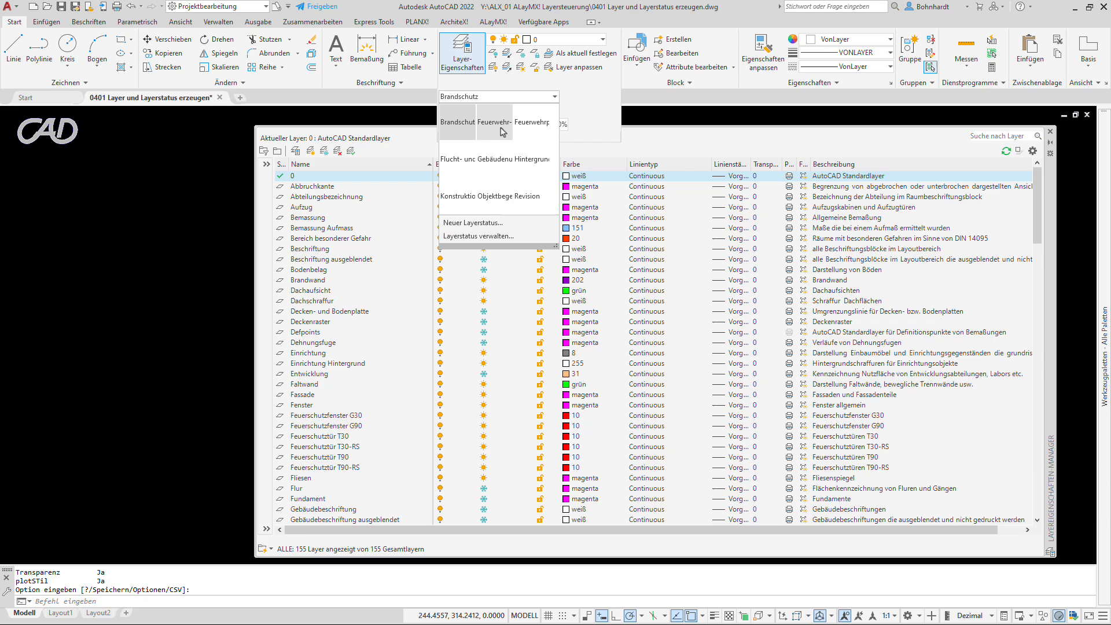
left_click(502, 133)
left_click(518, 97)
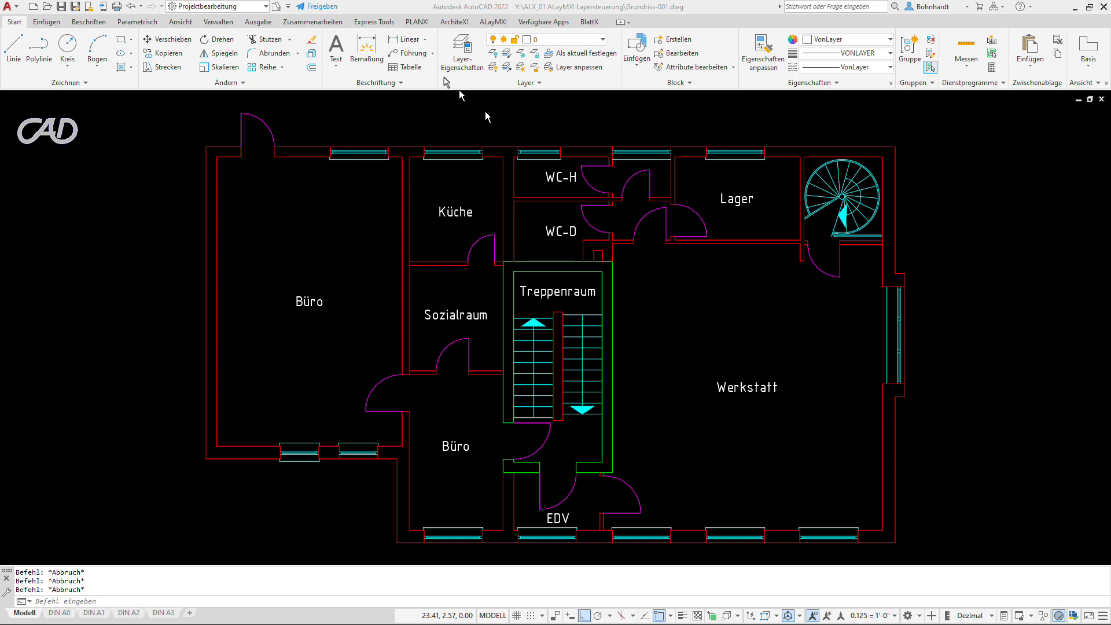
- Open the layer properties of Grundriss-001.dwg and examine the layers Waende, Wände and Tueren
left_click(470, 55)
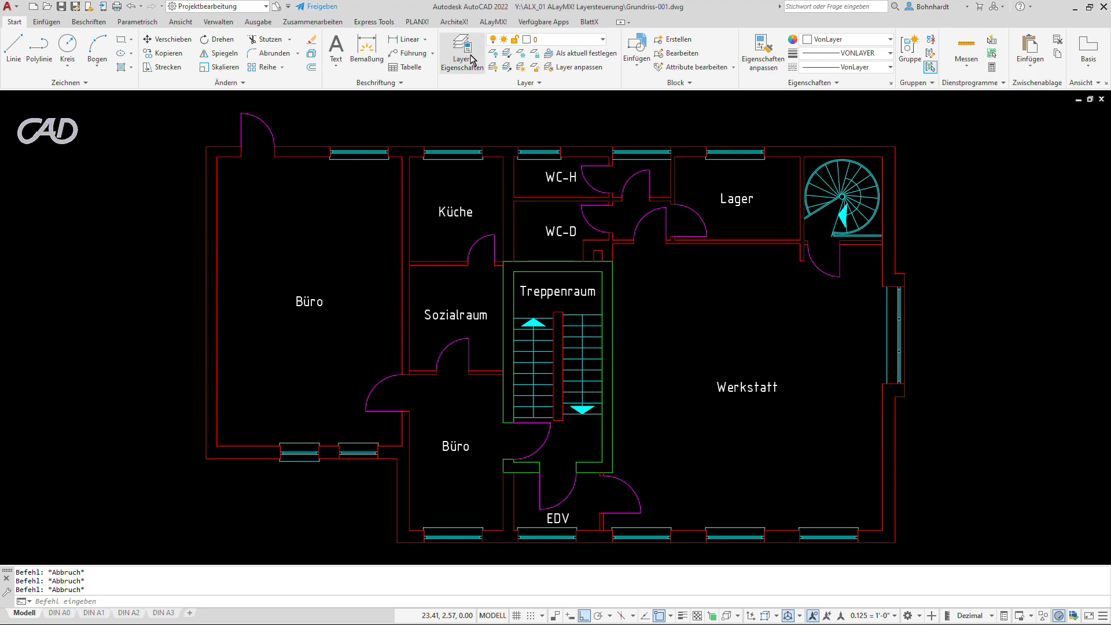
left_click(470, 58)
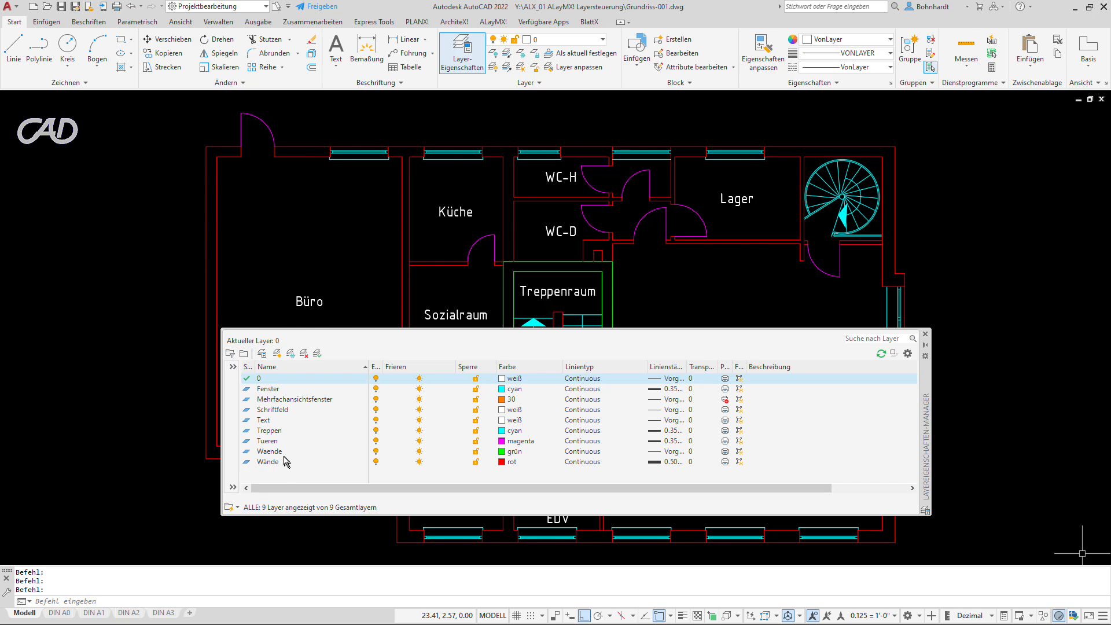
left_click(281, 452)
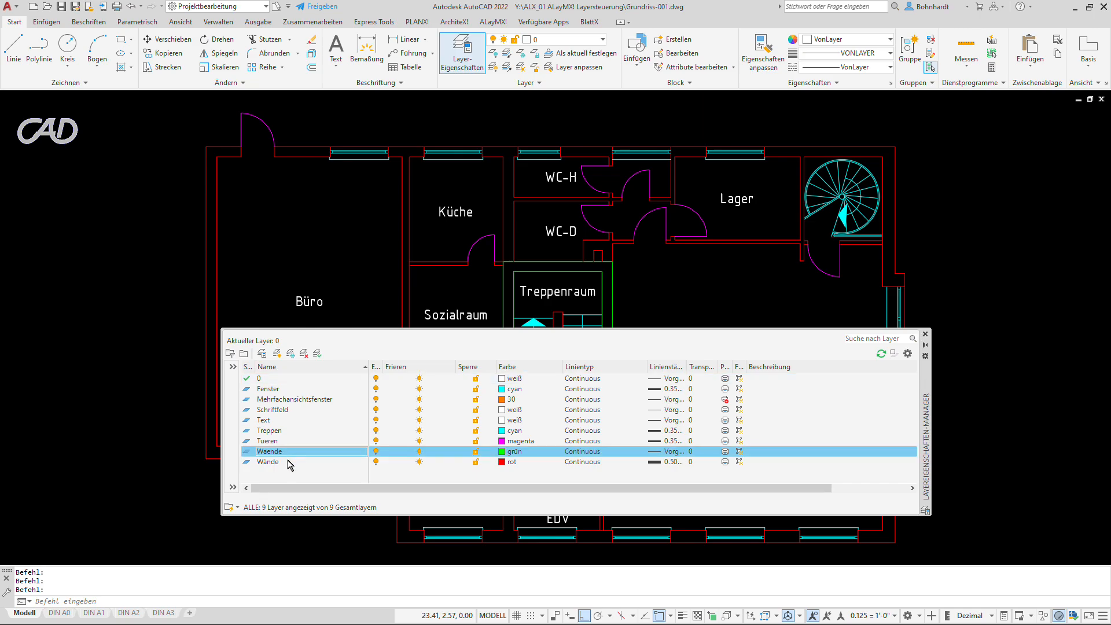
left_click(280, 462)
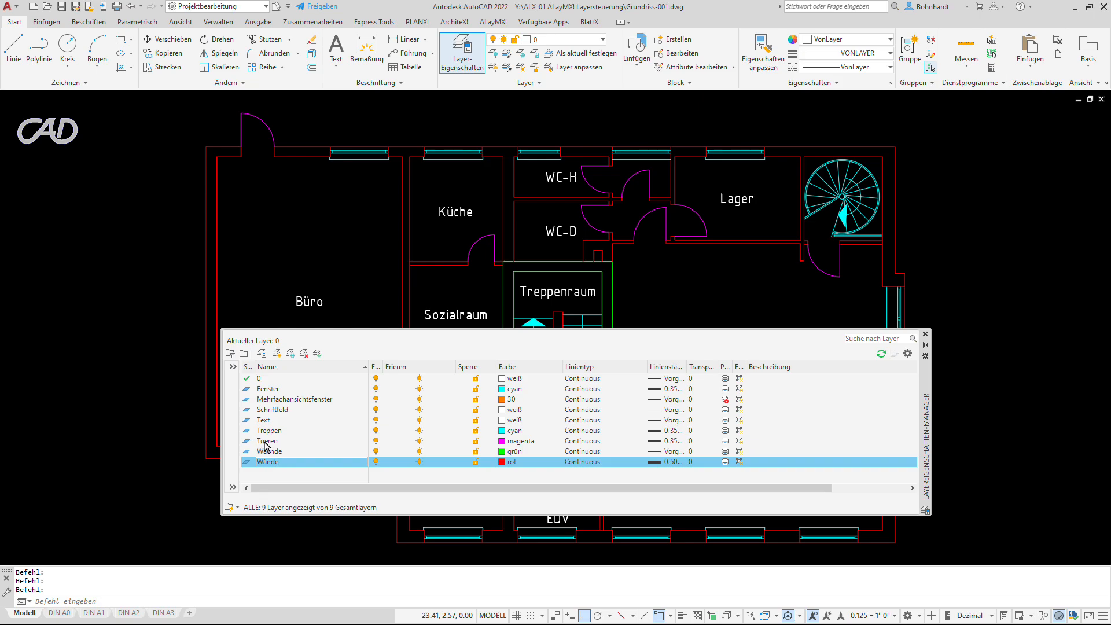
left_click(267, 443)
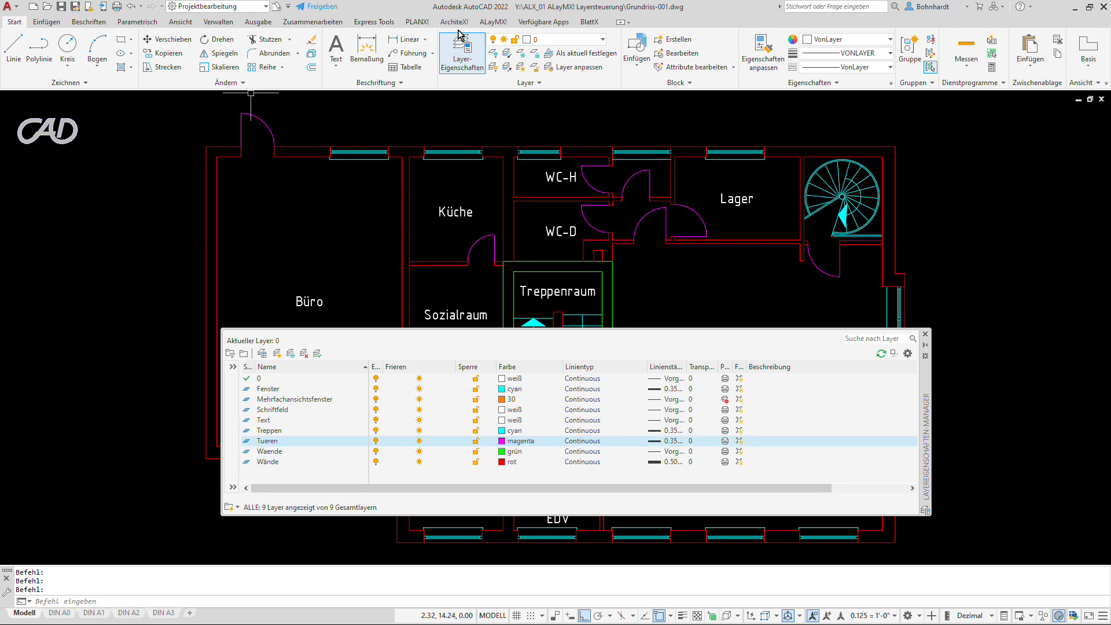
- Apply the layer structure from Grundriss.csv to the floor plan and delete all unused layers
left_click(492, 22)
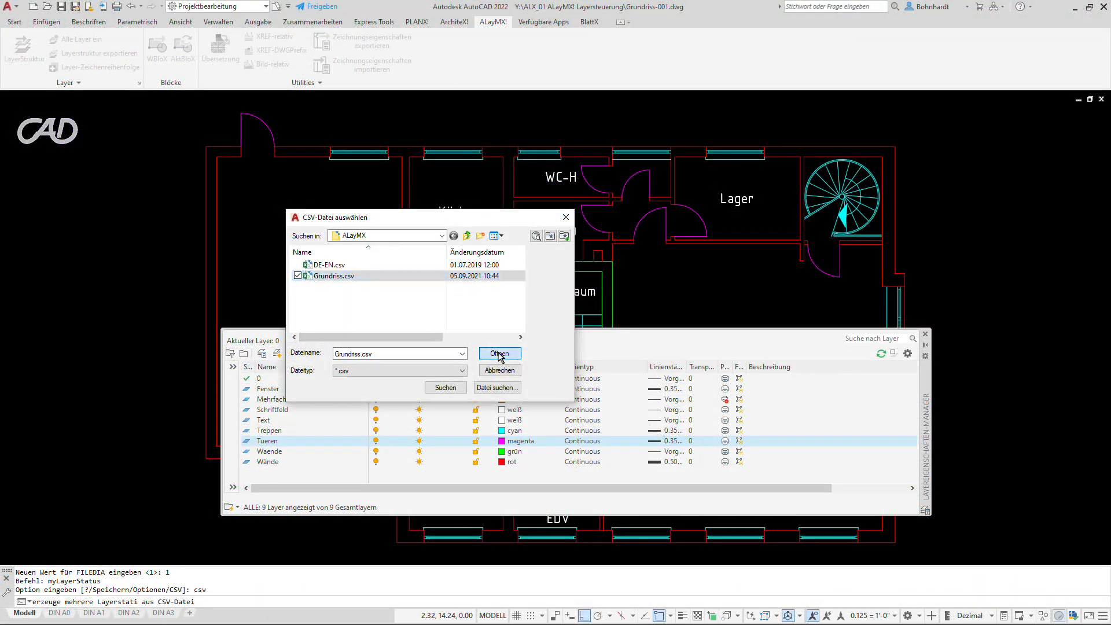
left_click(499, 354)
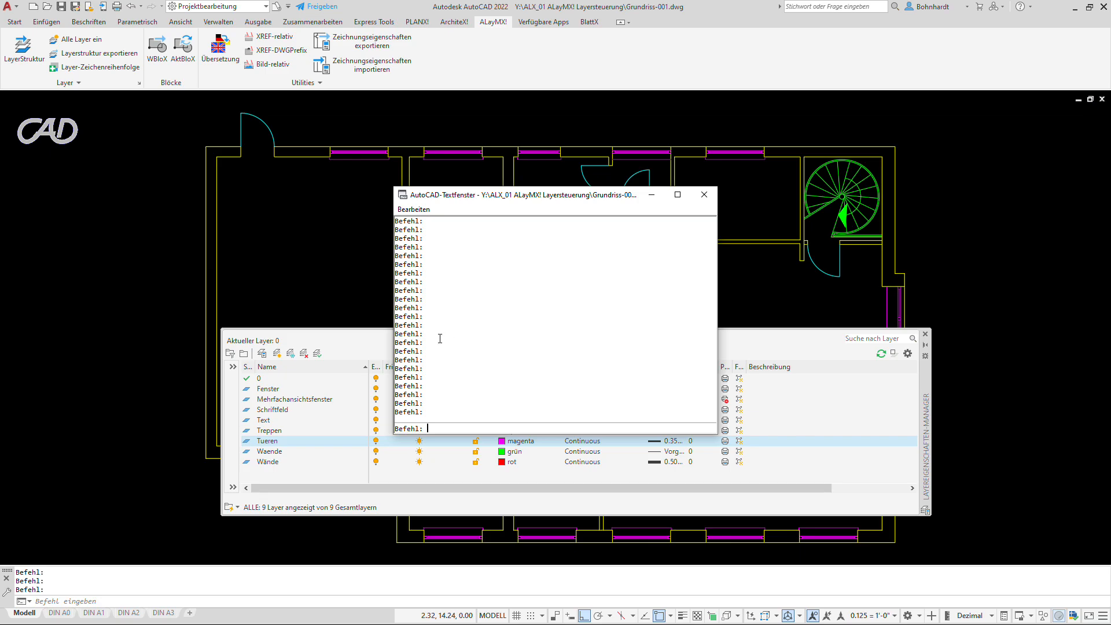
left_click(65, 83)
left_click(59, 99)
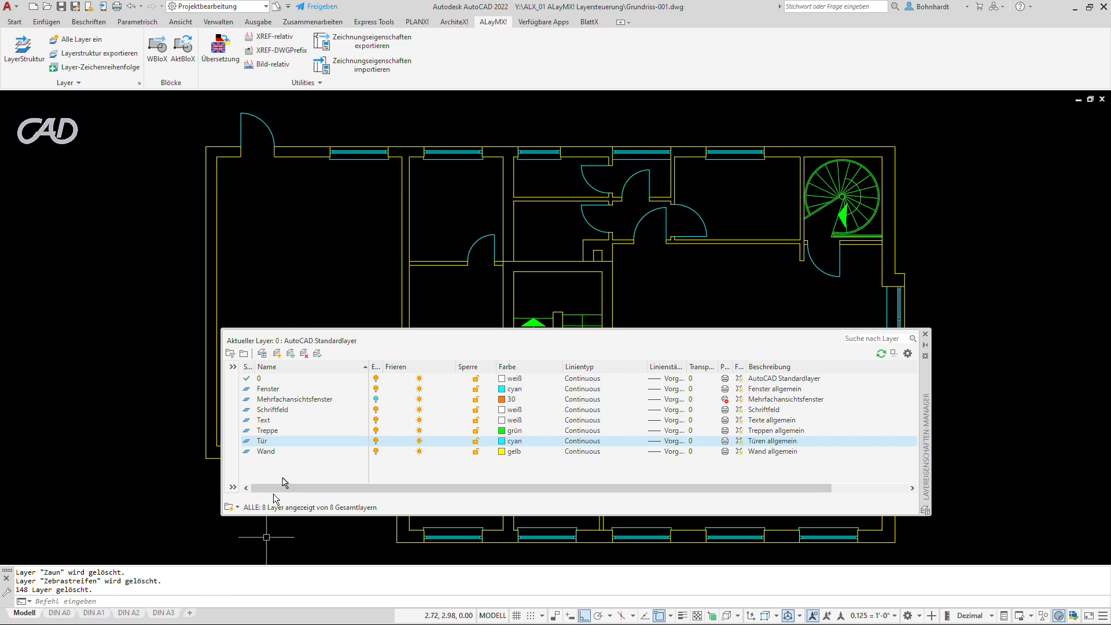
- Check the Wand layer in the cleaned-up layer list and look at the floor plan's saved layer states
left_click(287, 452)
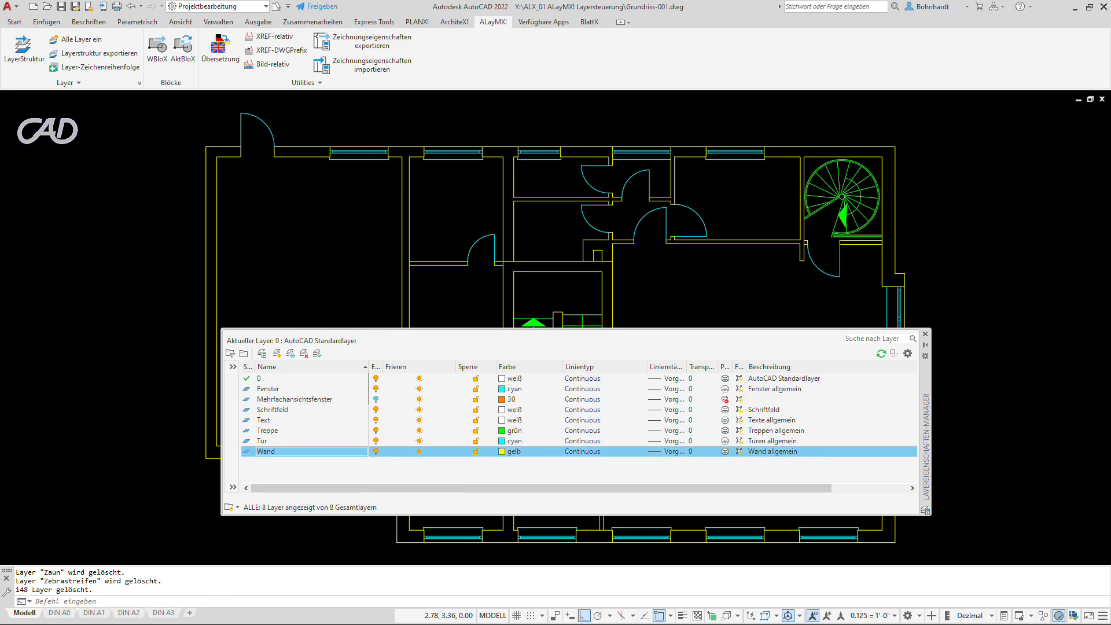
left_click(15, 22)
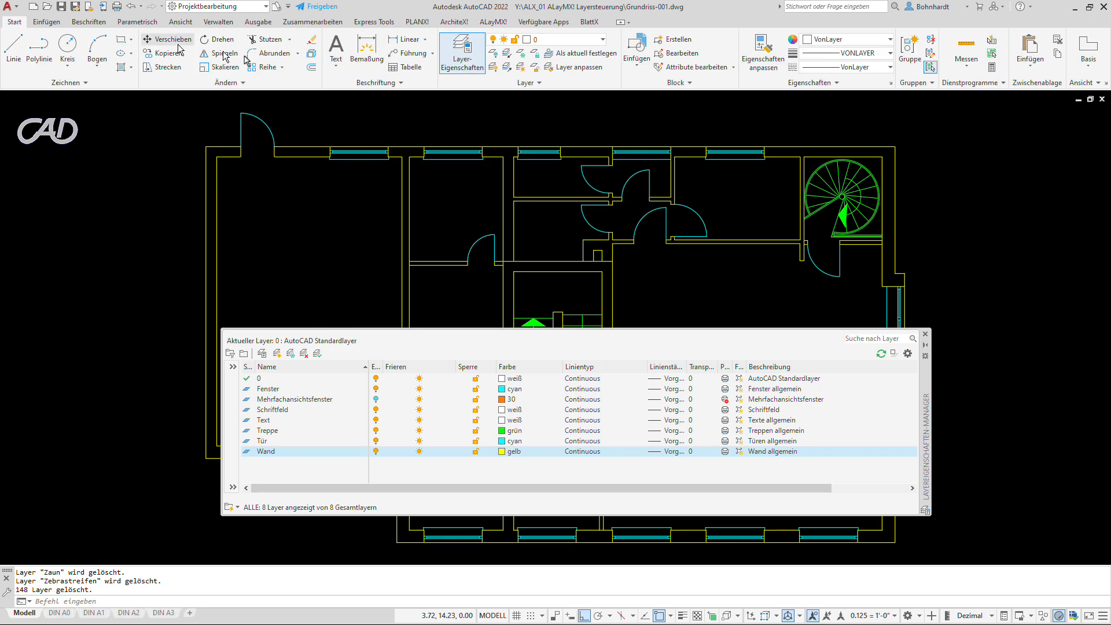
left_click(528, 83)
left_click(523, 97)
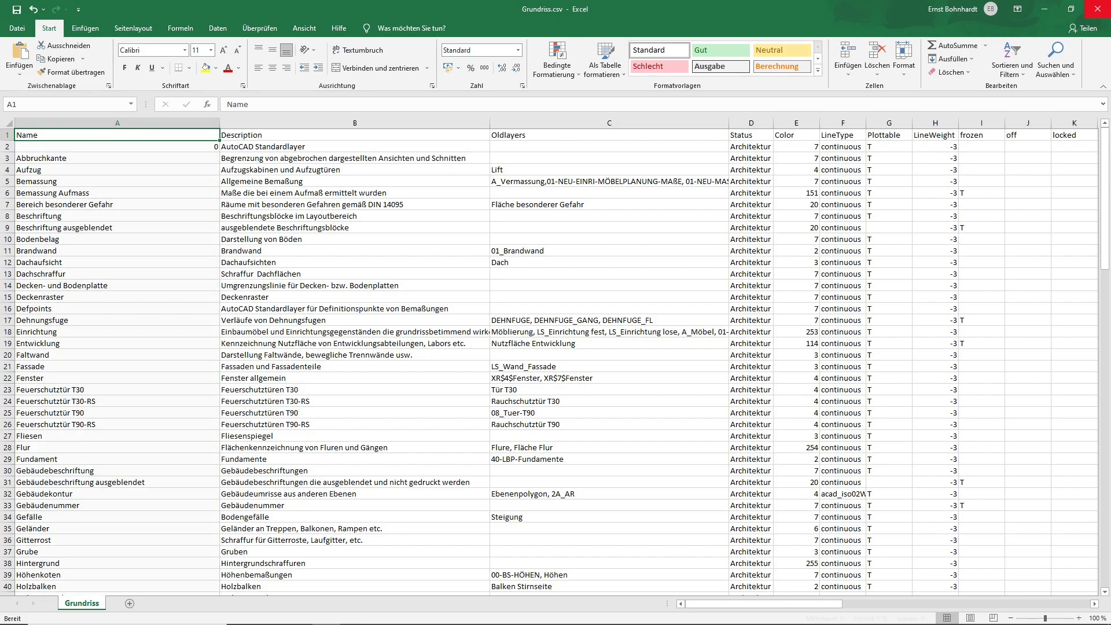
- Examine the Name, Description and Oldlayers columns of Grundriss.csv in Excel by selecting each in turn
key("ctrl+shift+Down")
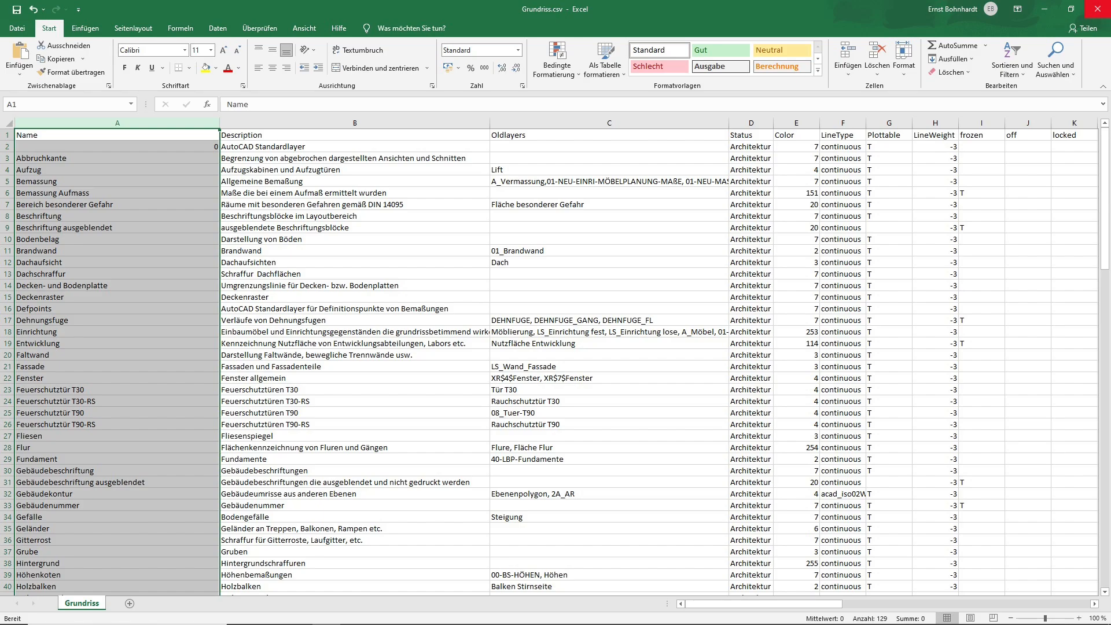
left_click(355, 123)
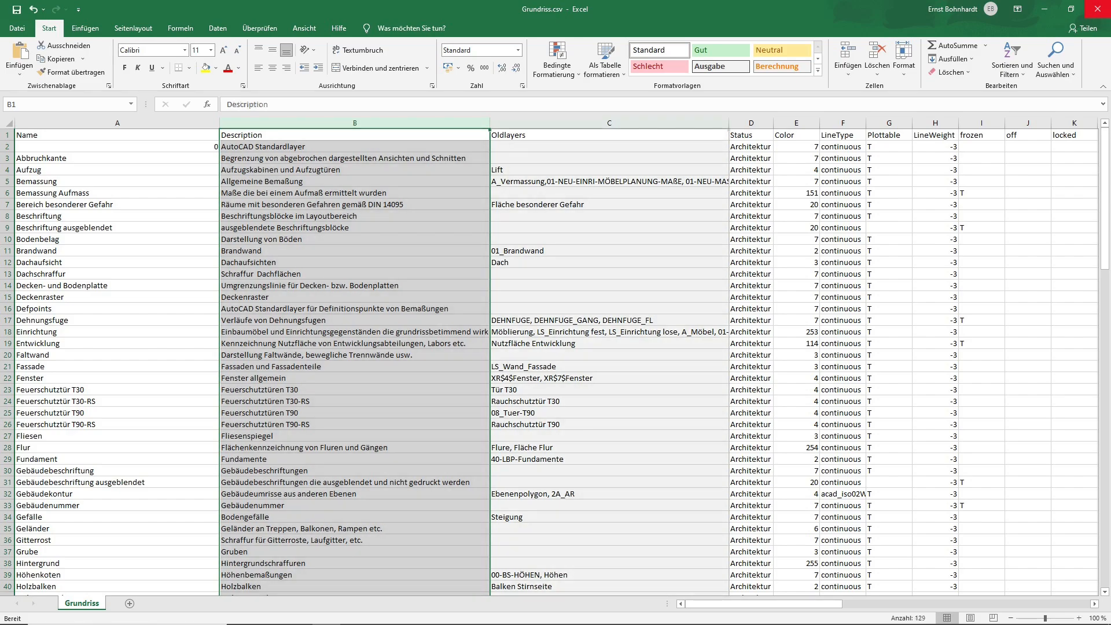
left_click(609, 123)
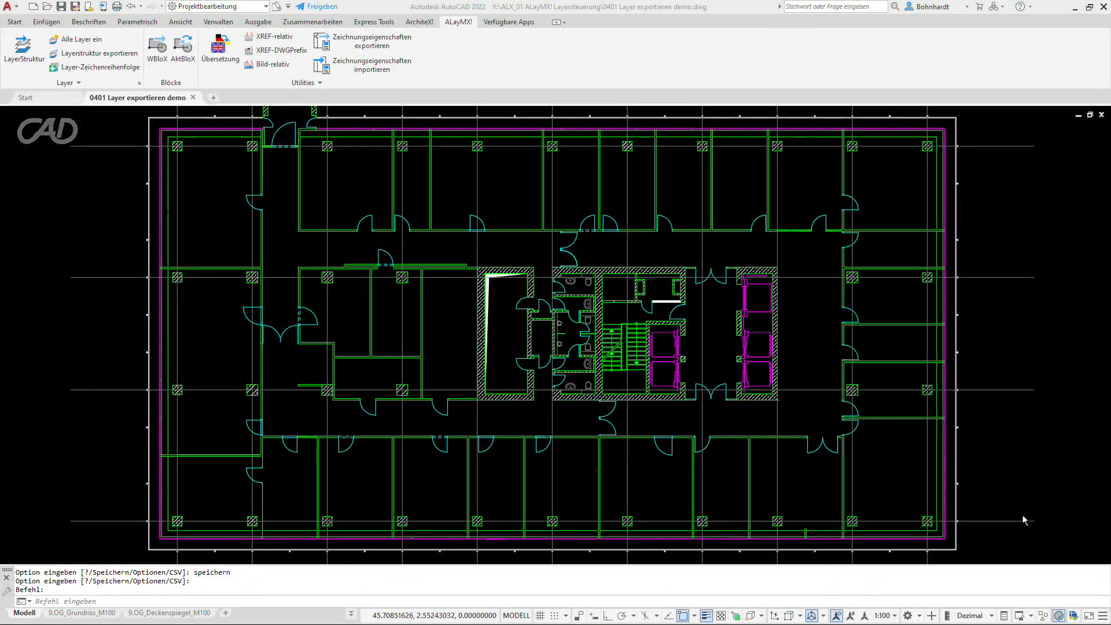
- Export the office floor plan's layer structure to Kundenstruktur.csv, replacing the existing file, and minimise AutoCAD
left_click(1049, 536)
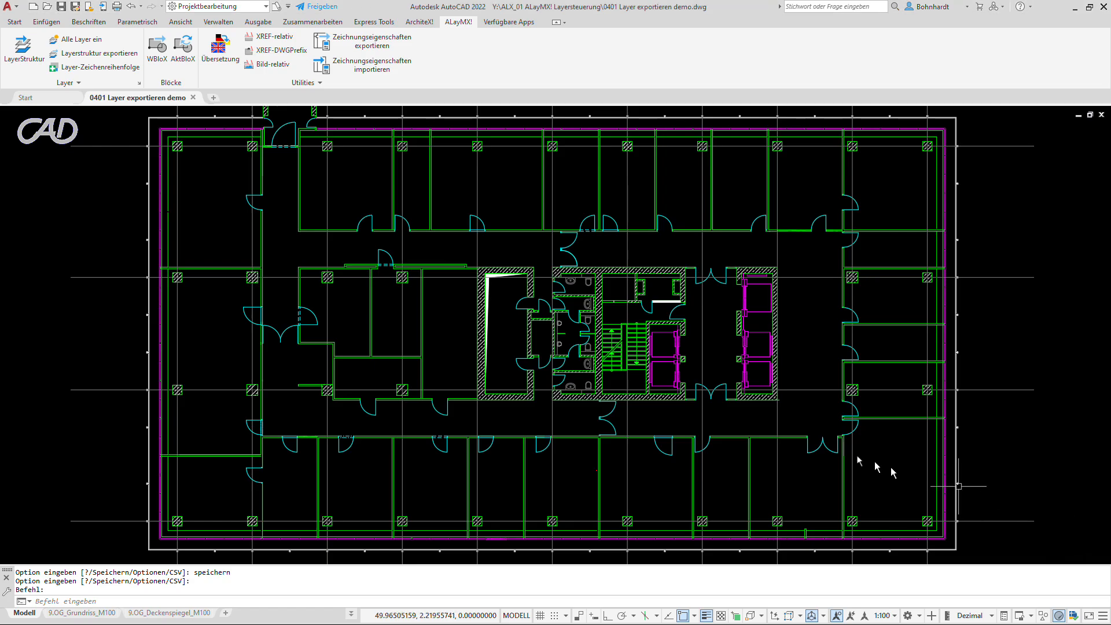
left_click(91, 54)
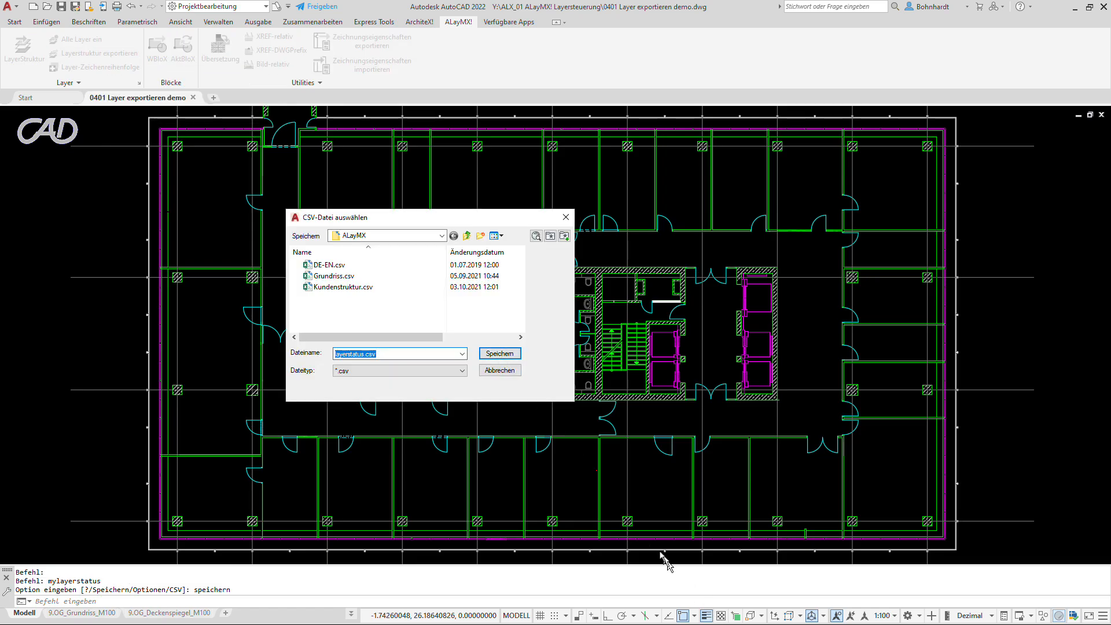
left_click(356, 289)
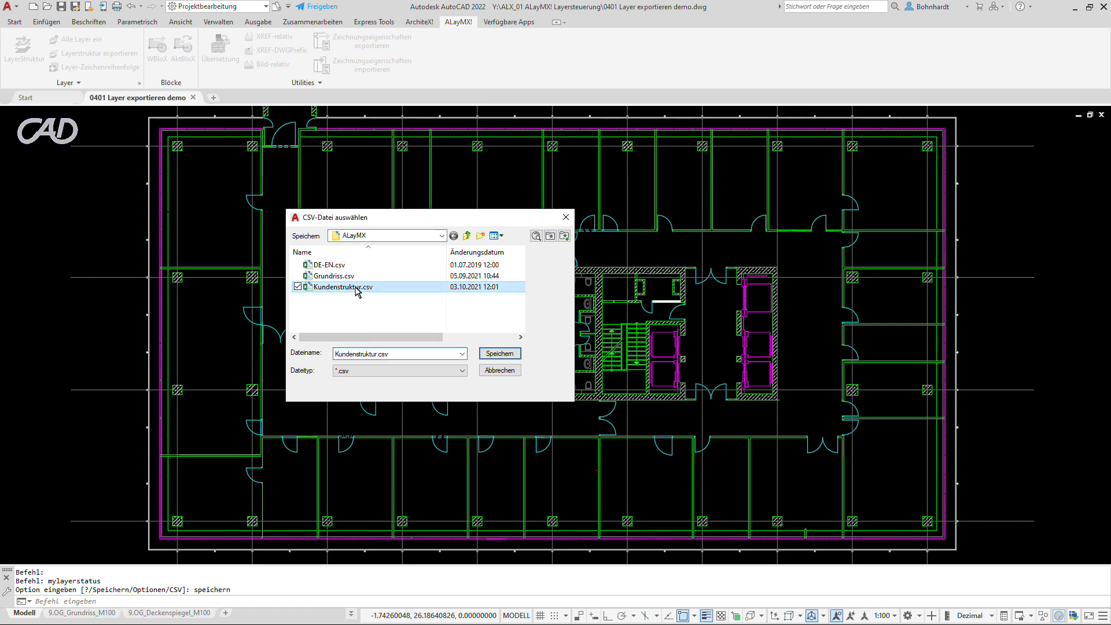
left_click(497, 353)
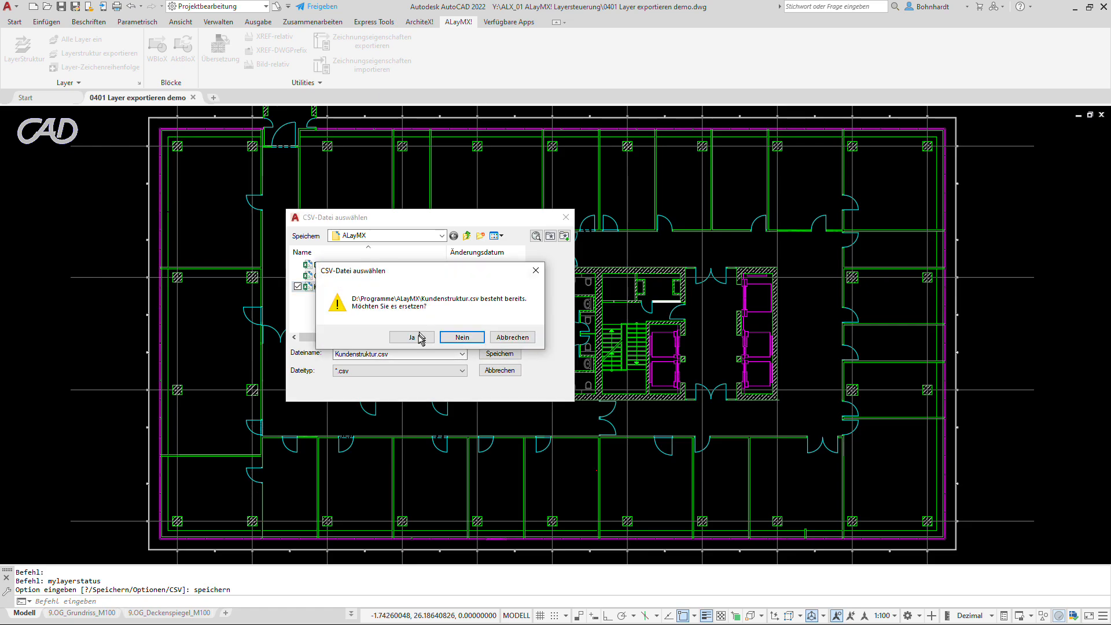
left_click(420, 338)
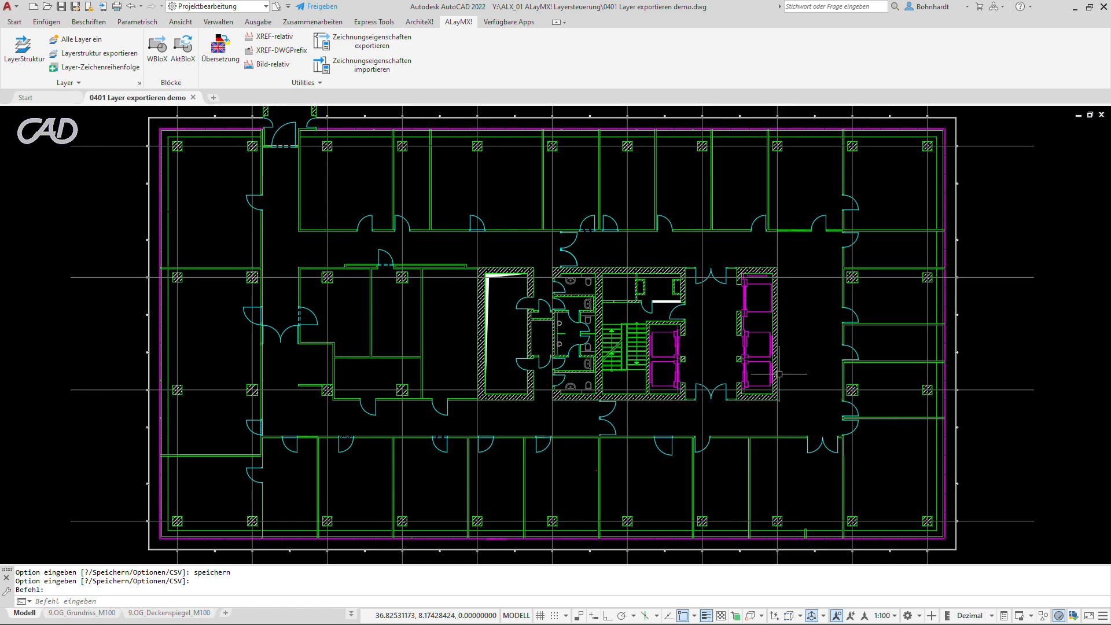
left_click(1075, 8)
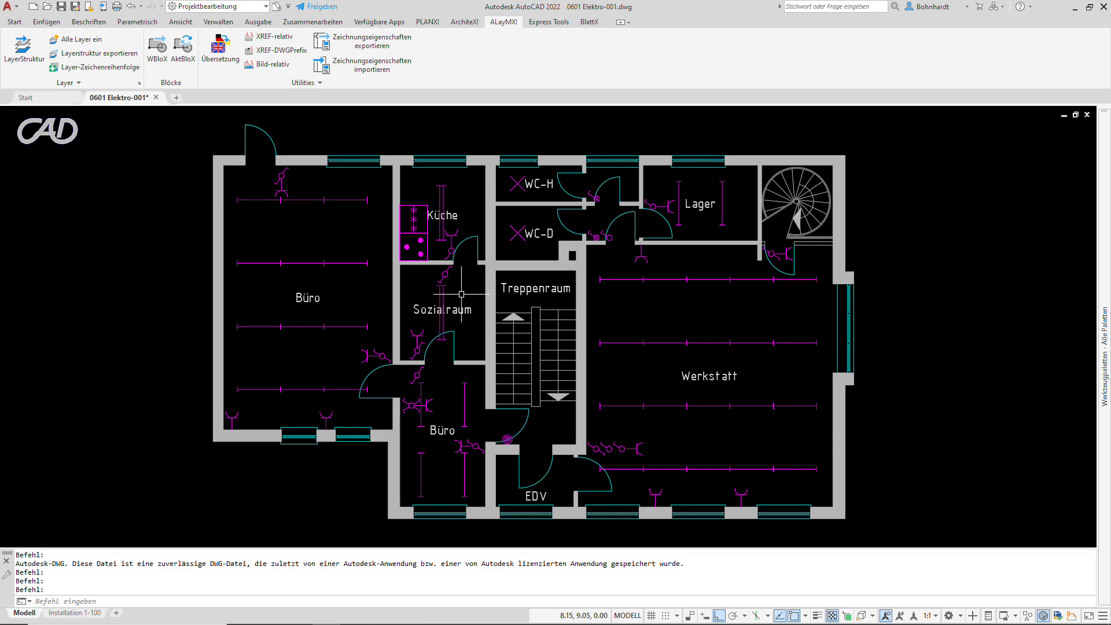
- Open the electrical symbol near the entrance door of the large Büro in the block editor
left_click(282, 184)
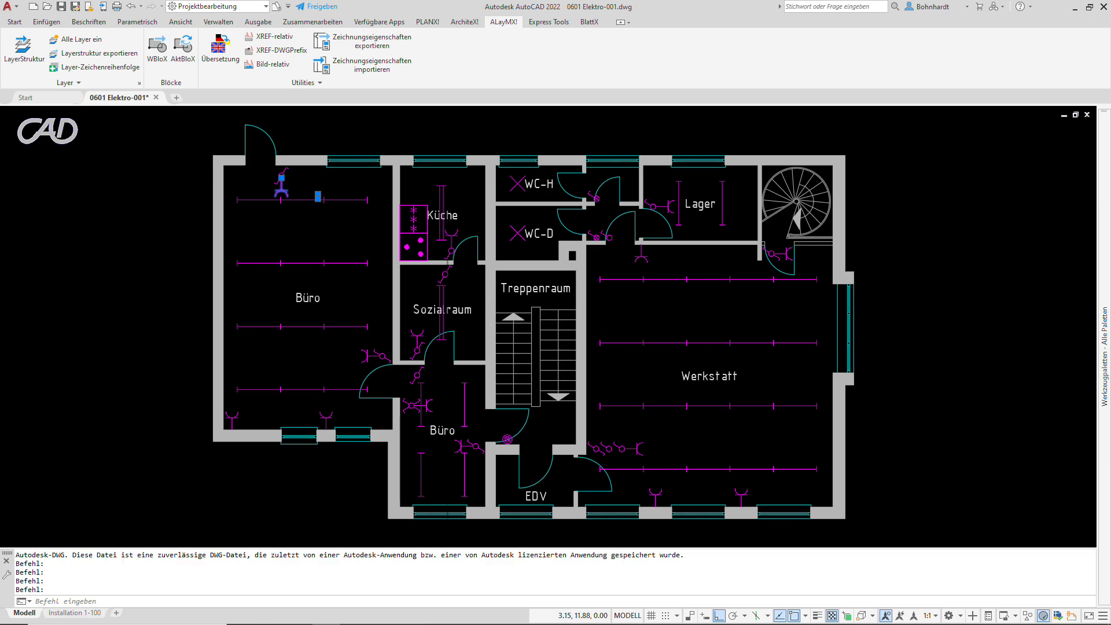
right_click(285, 193)
left_click(312, 229)
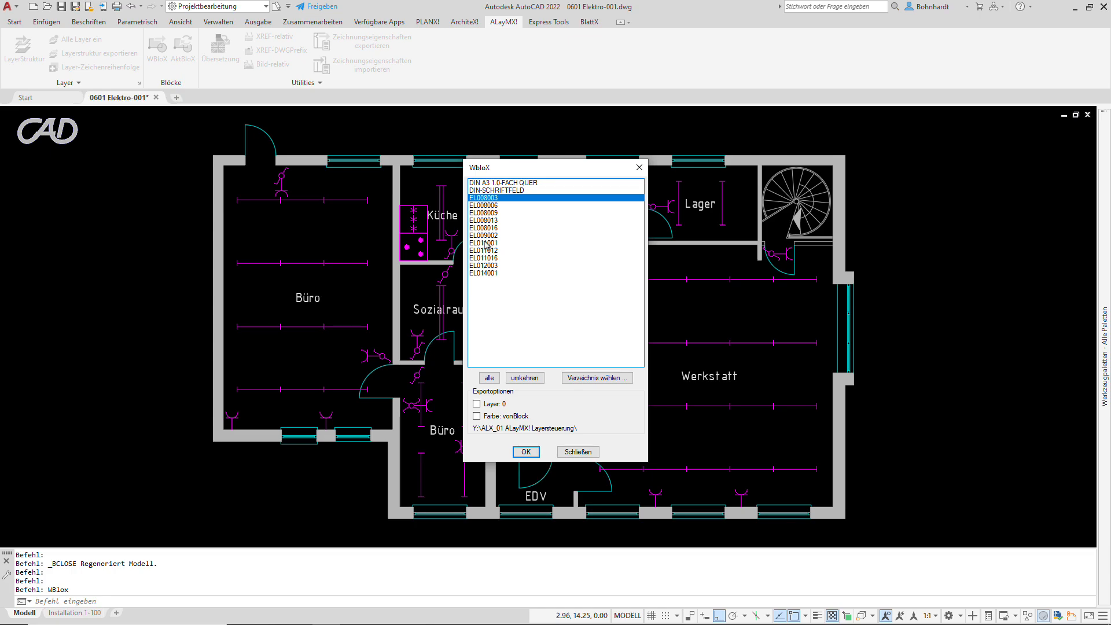
- Export the blocks EL008003 through EL014001 with WBloX, using the Layer: 0 and Farbe: vonBlock export options
left_click(487, 273, "shift")
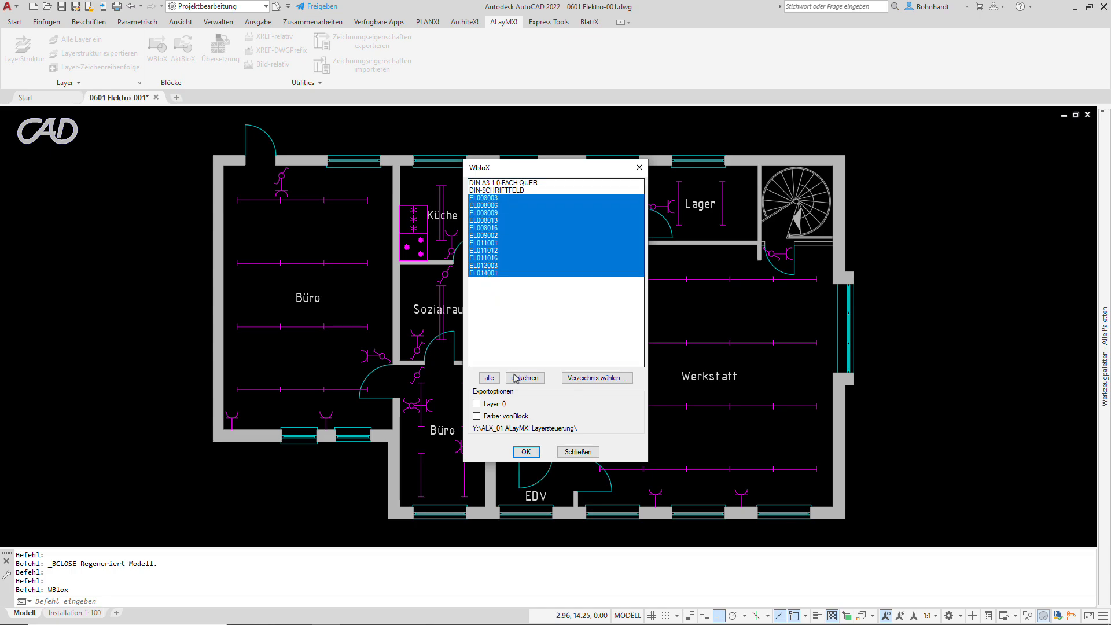
left_click(477, 405)
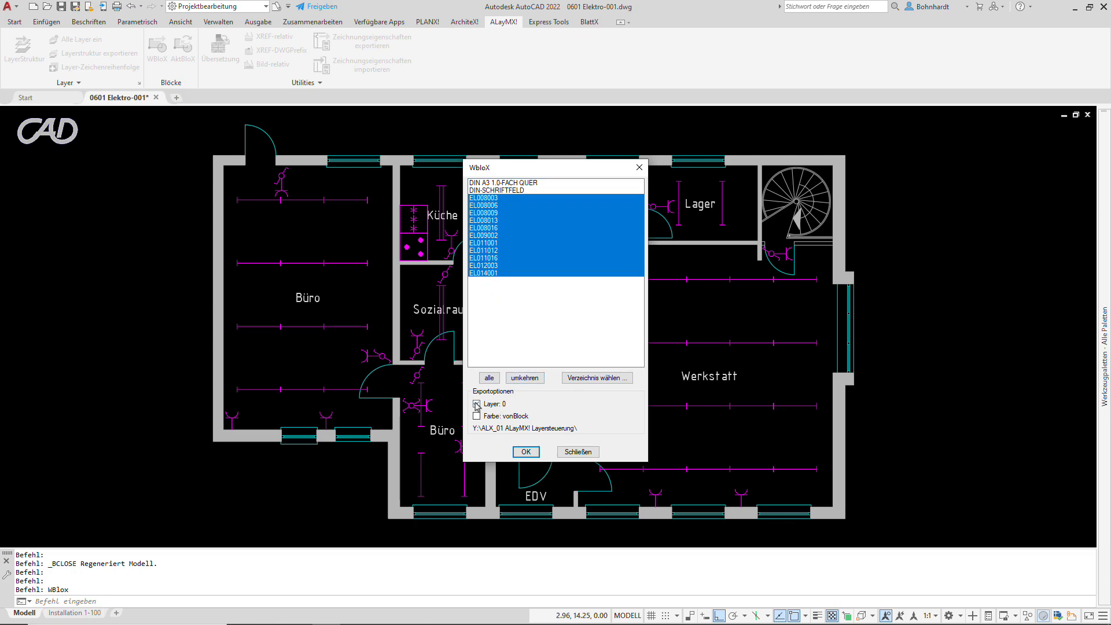
left_click(477, 416)
left_click(526, 452)
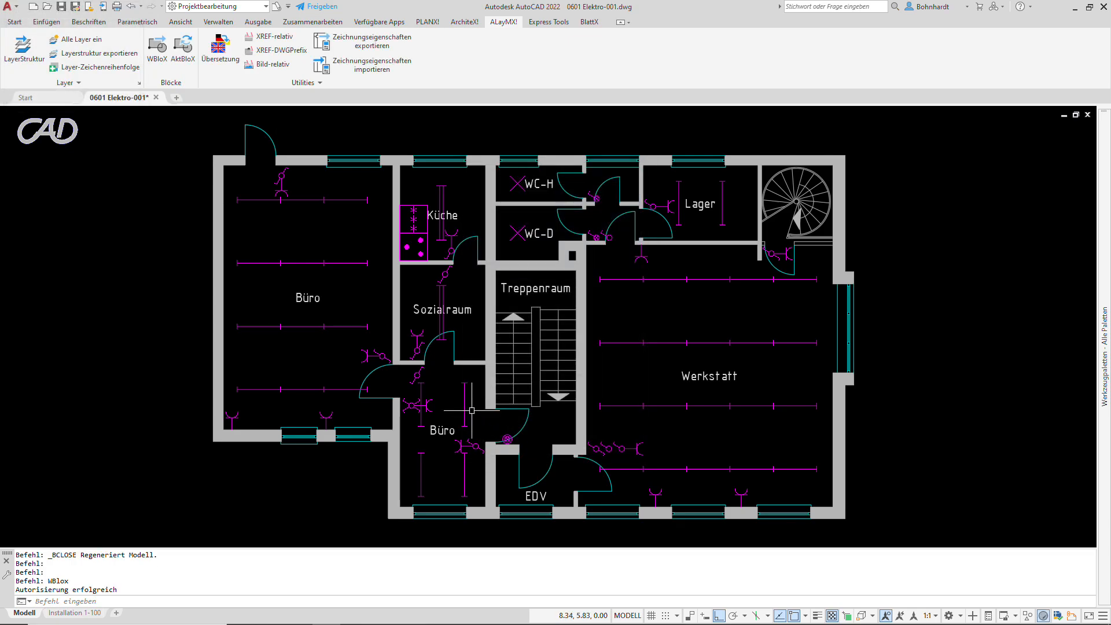
- Renew the blocks EL008003 through EL014001 from their files with AktBloX, including attribute synchronisation
left_click(184, 59)
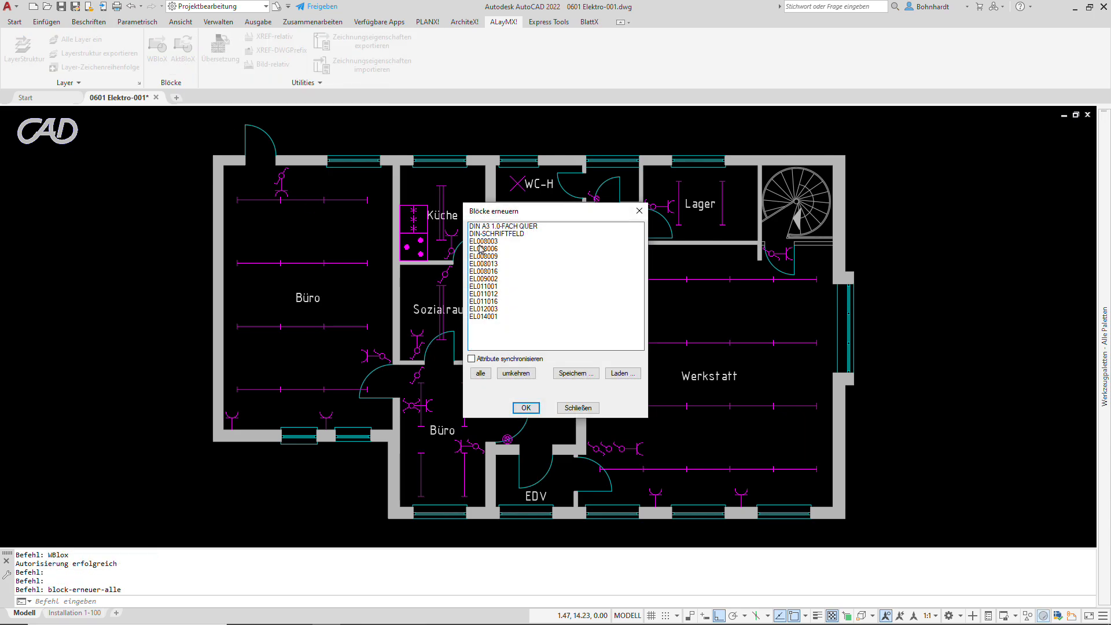
left_click(480, 242)
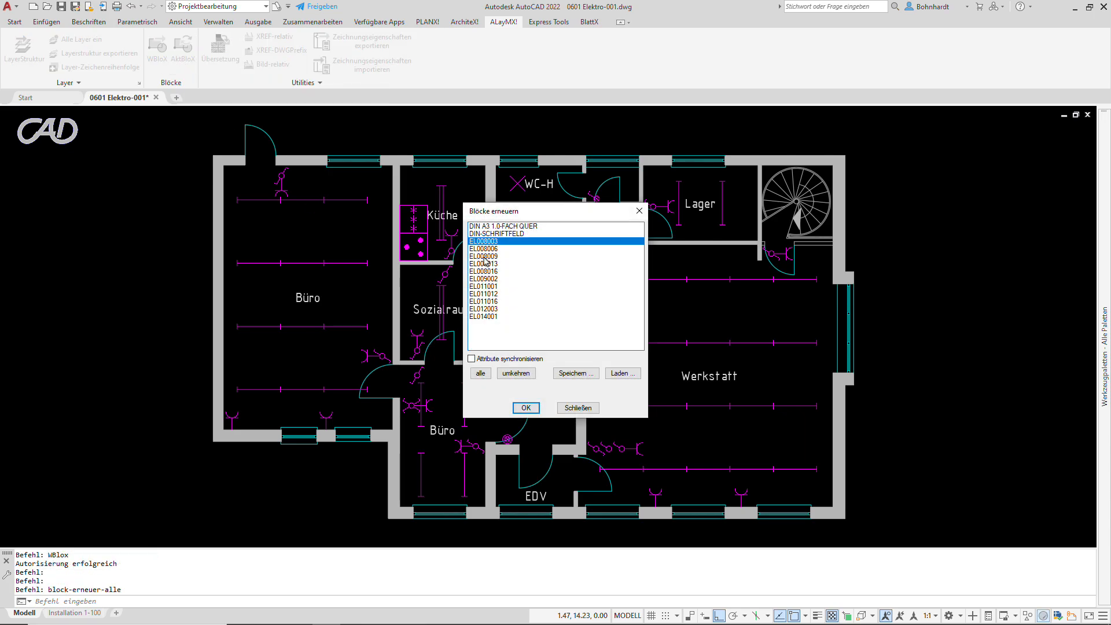
left_click(490, 317, "shift")
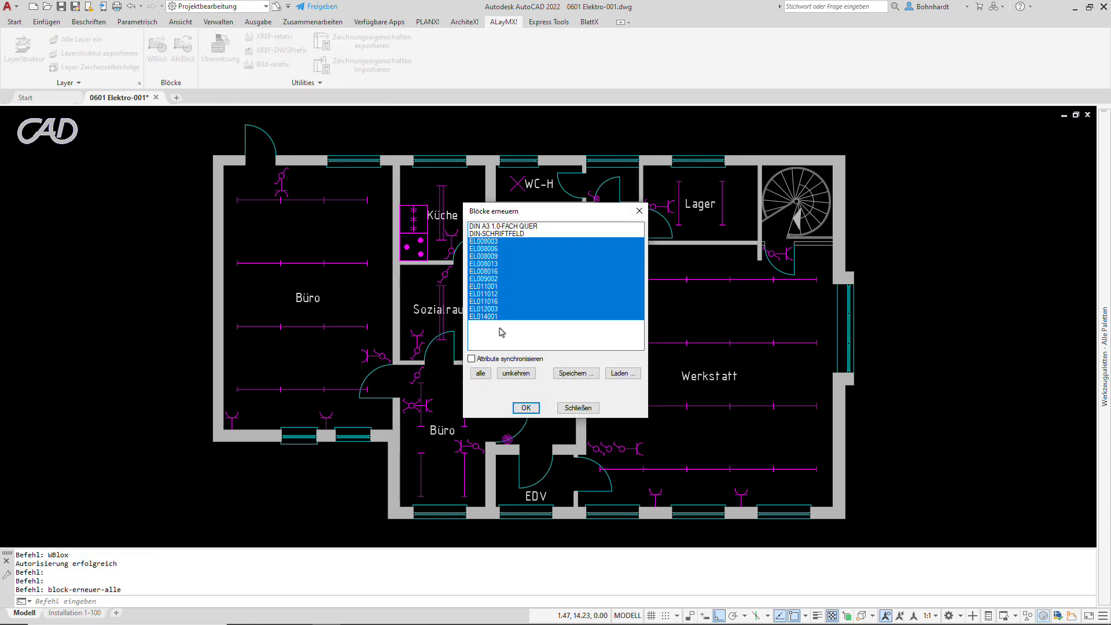
left_click(472, 359)
left_click(518, 408)
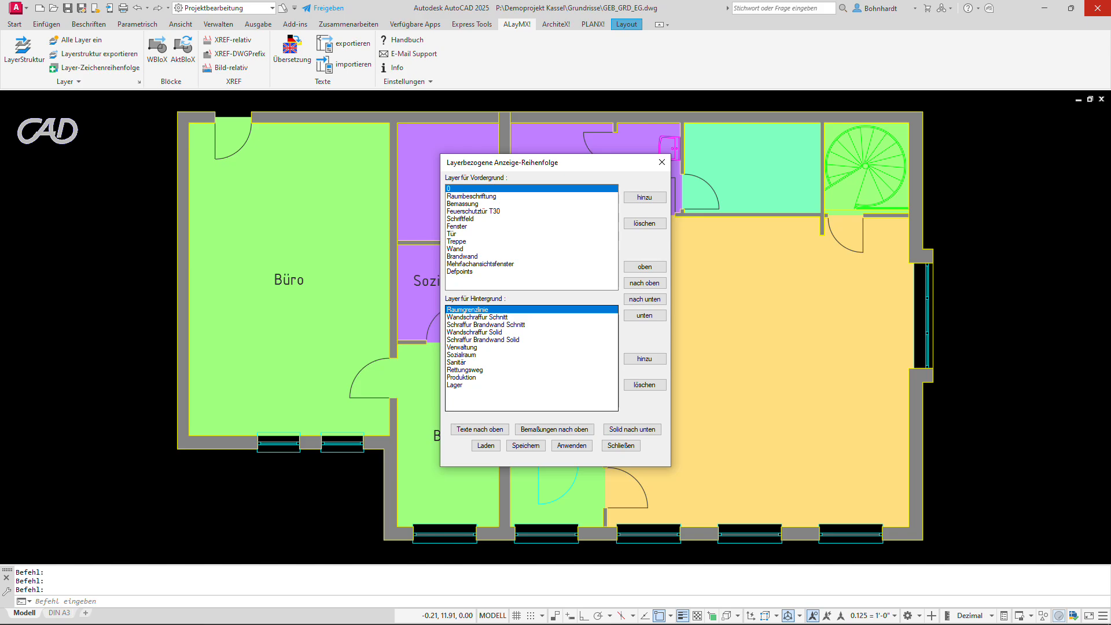
- Apply the layer-based display order for foreground and background layers to the ground floor plan
left_click(572, 446)
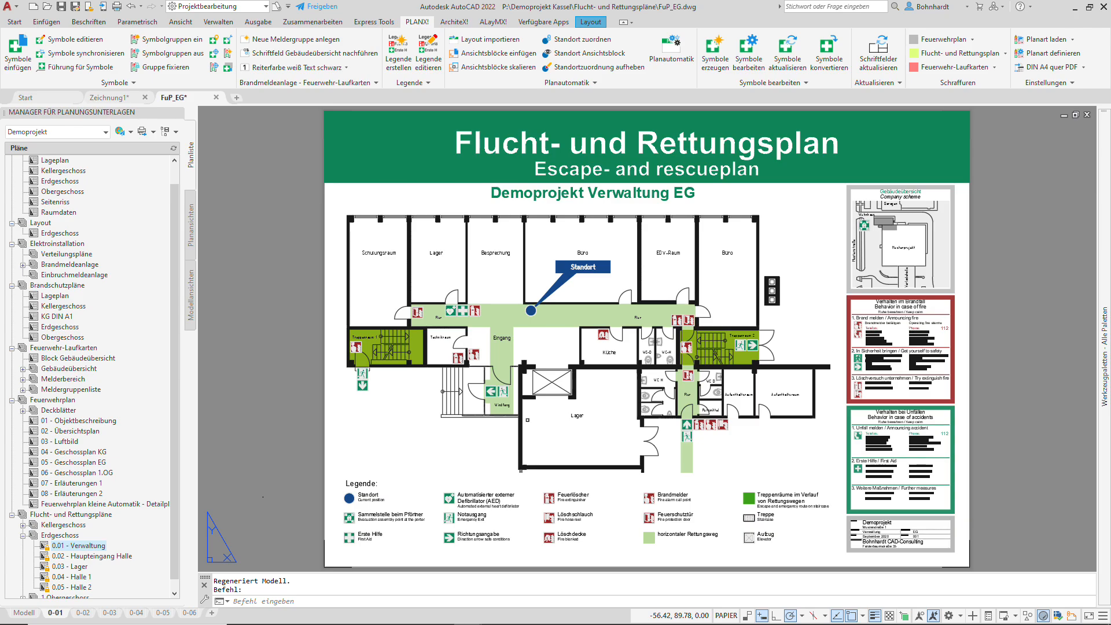
- Save the escape and rescue plan FuP_EG.dwg and display its external references with their saved paths
key("ctrl+s")
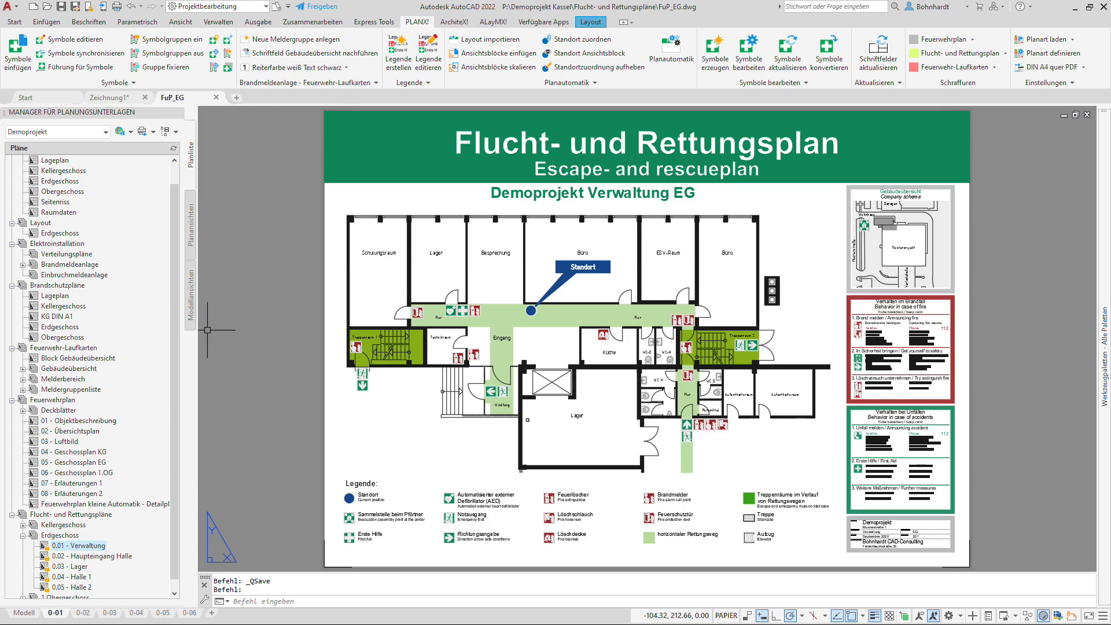
left_click(14, 22)
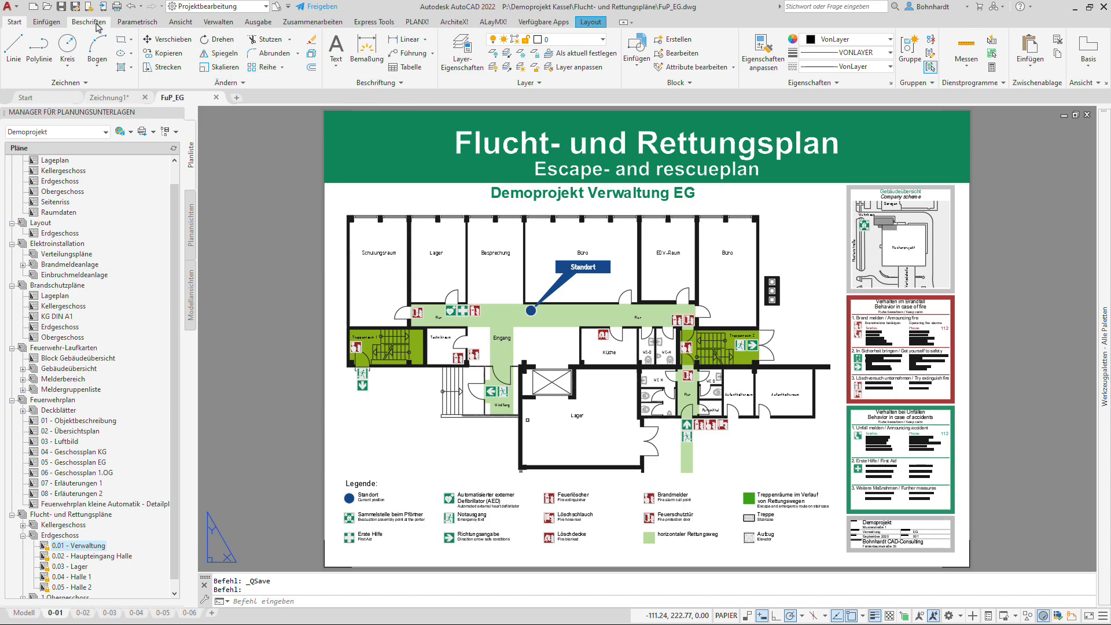
left_click(50, 23)
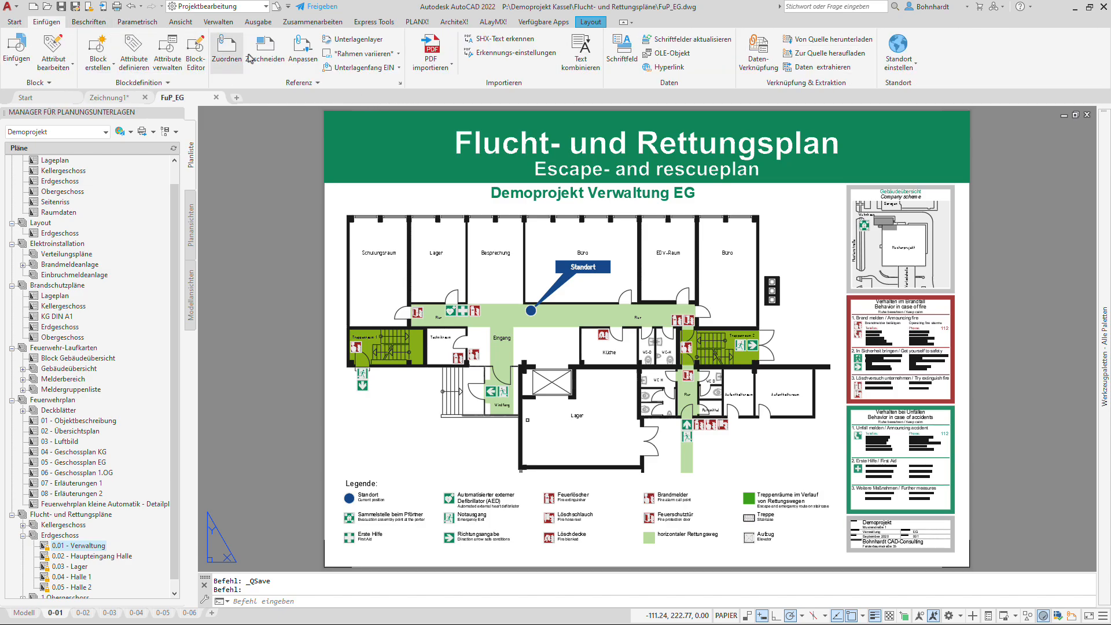
left_click(400, 84)
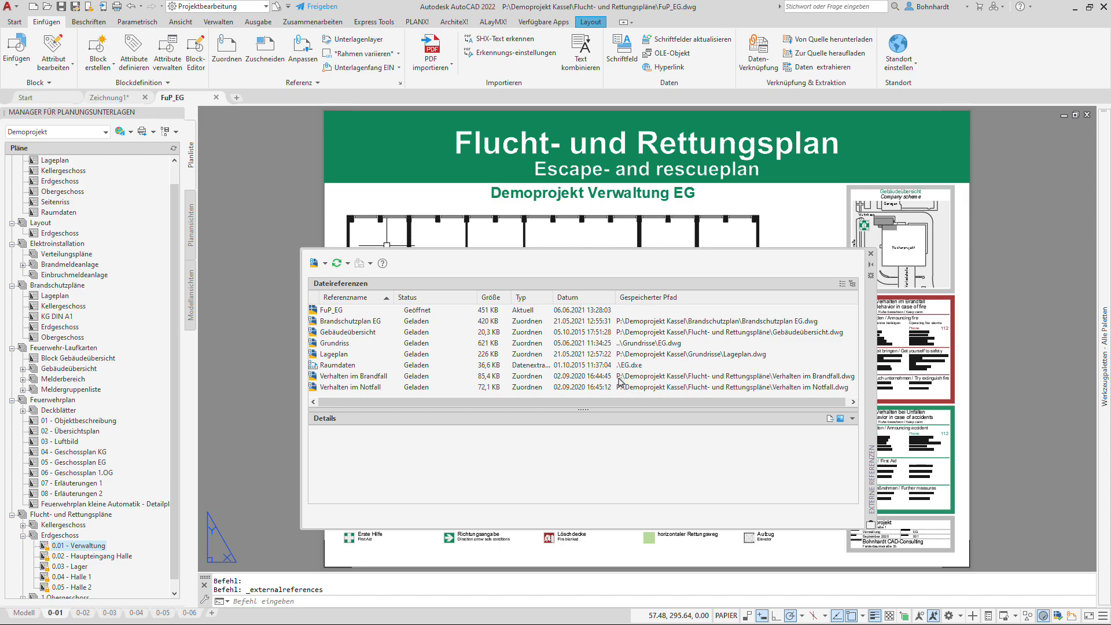
- Convert the plan's external reference paths to relative with XREF-relativ and close the reference list
left_click(493, 22)
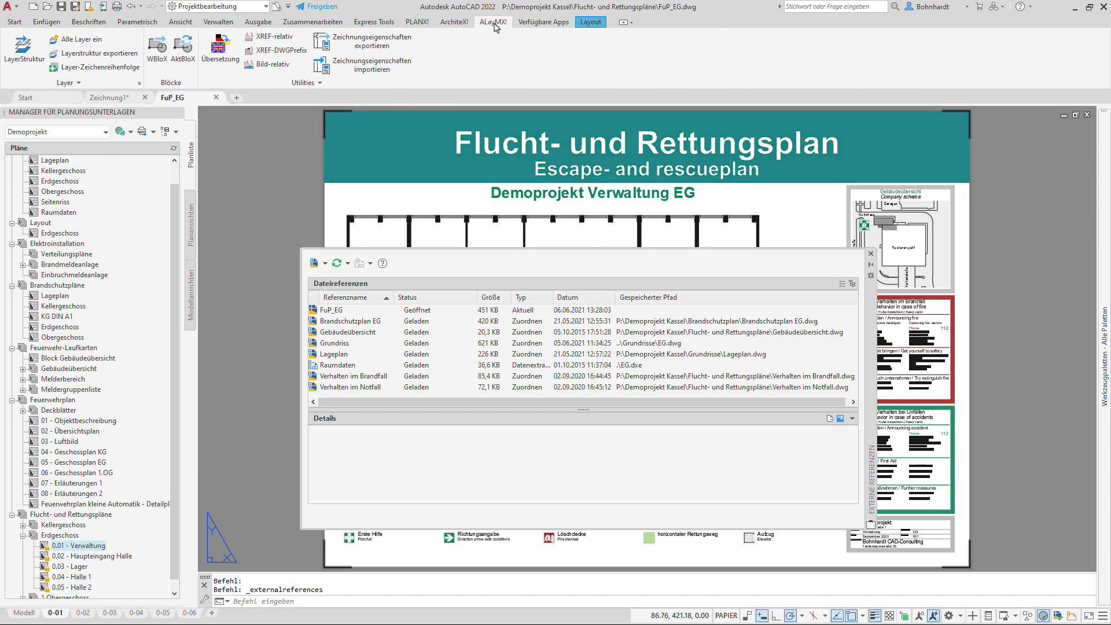
left_click(267, 37)
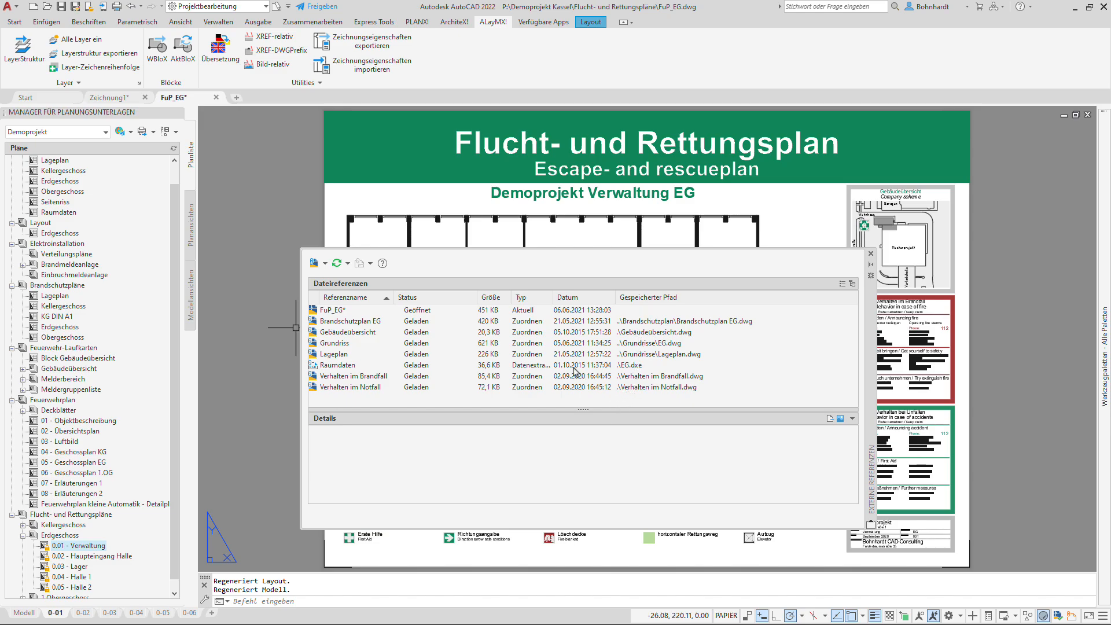
left_click(871, 253)
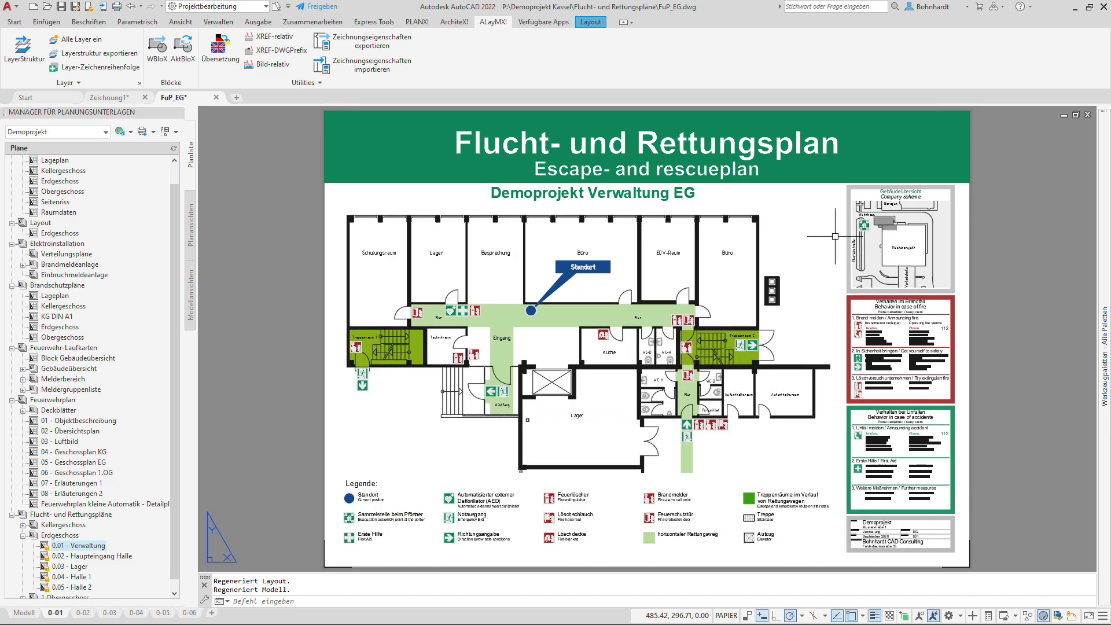
left_click(407, 22)
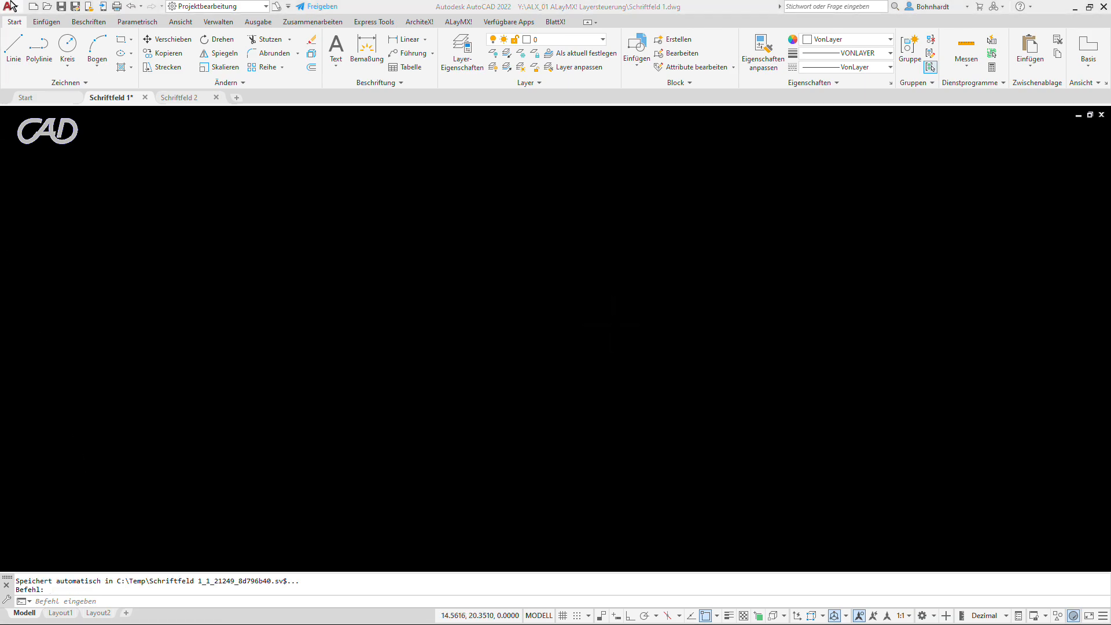
- Look at the user-defined properties in the drawing properties of Schriftfeld 1.dwg
left_click(15, 9)
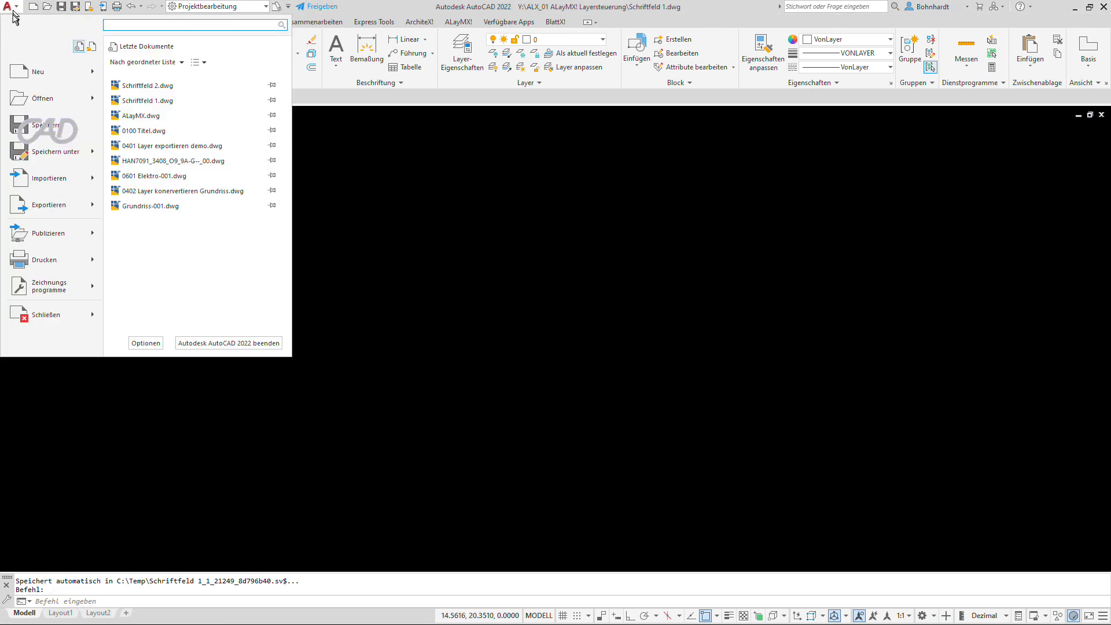
mouse_move(24, 295)
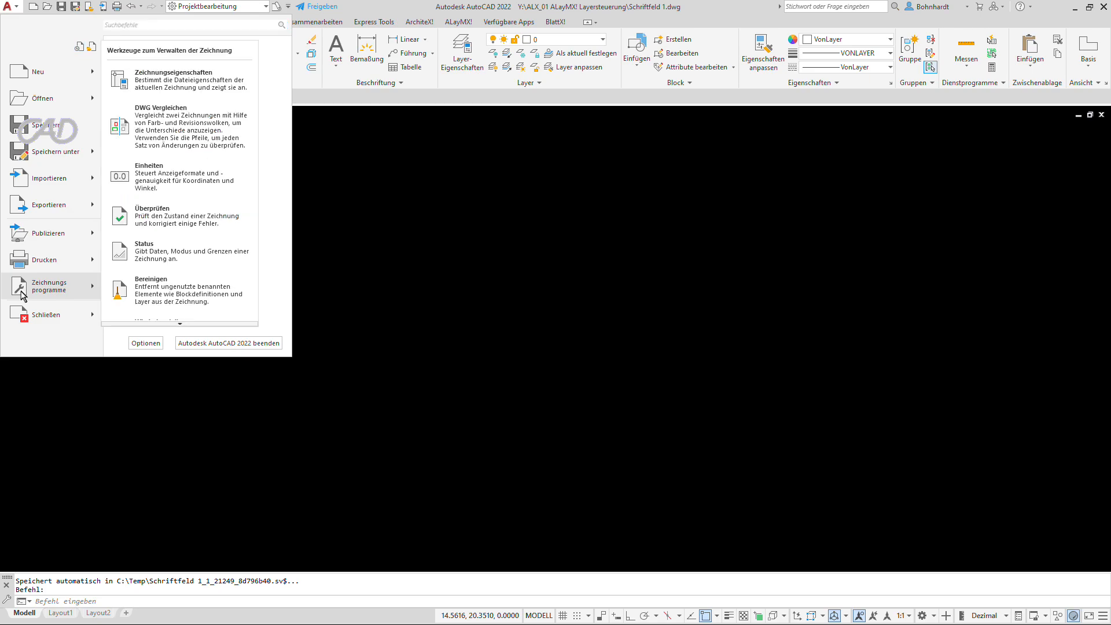
left_click(169, 86)
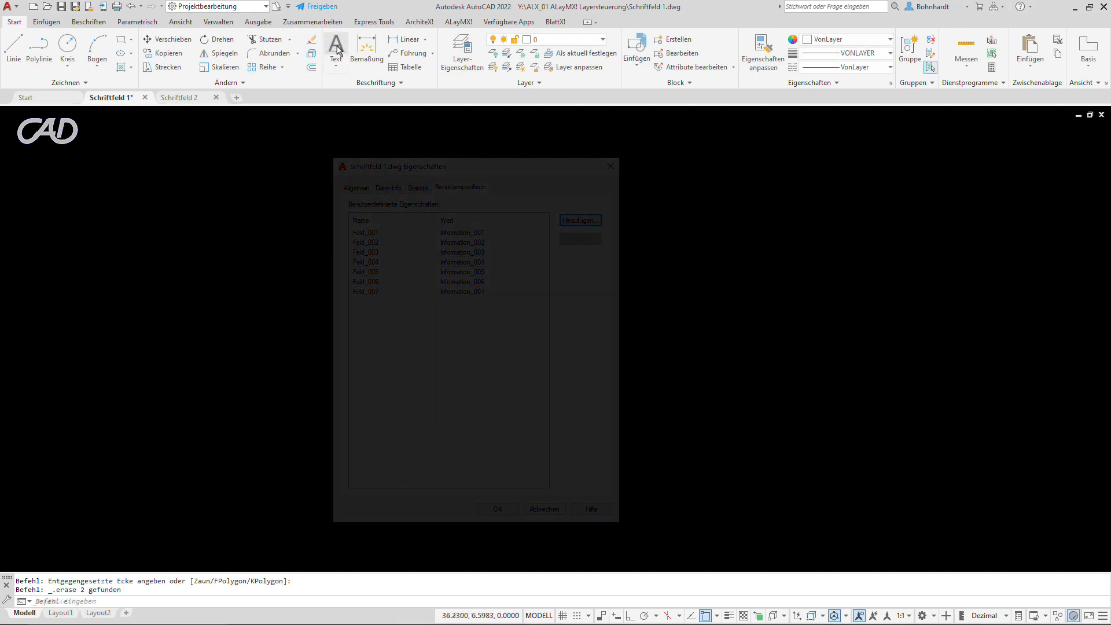
- Place a single-line text with height 1.8 and rotation 0 near the drawing's lower-left corner, containing the document field FELD_001
left_click(337, 49)
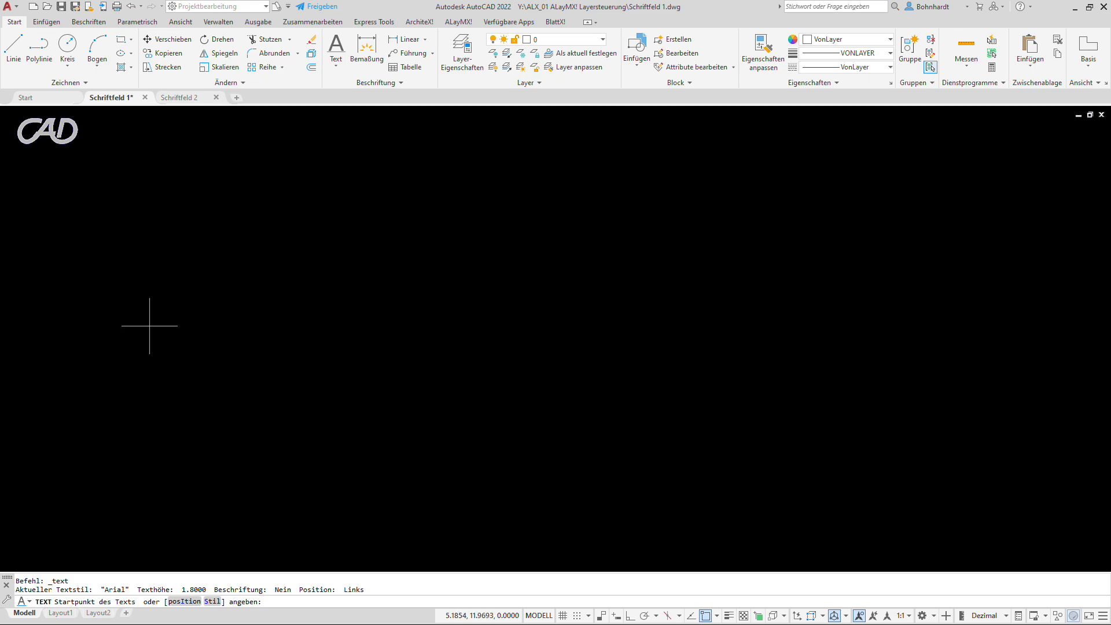
left_click(66, 525)
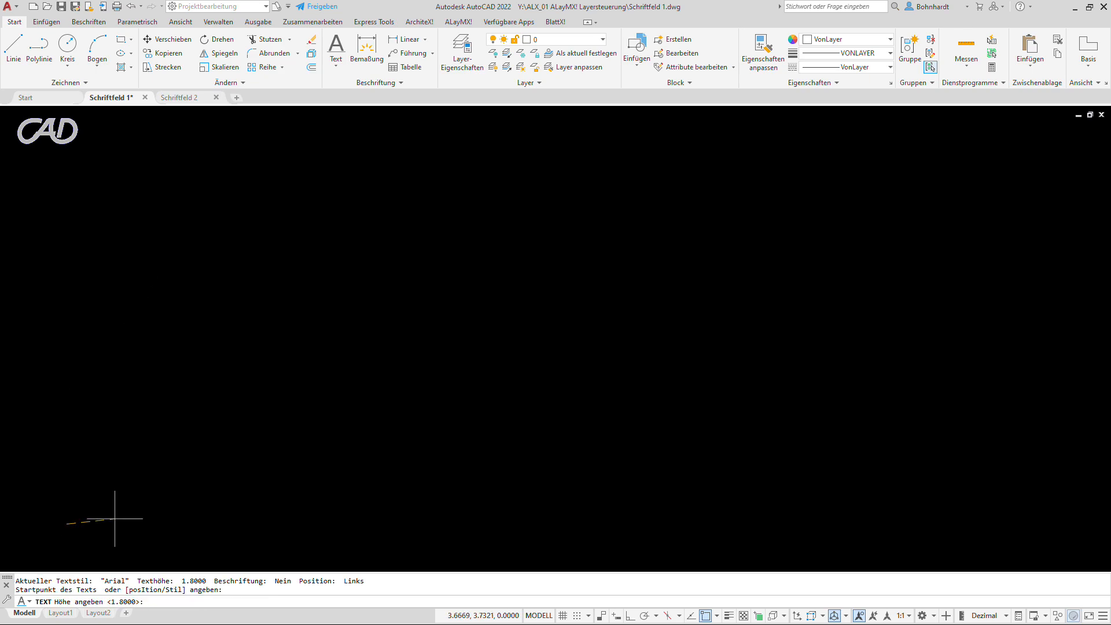
key("Return")
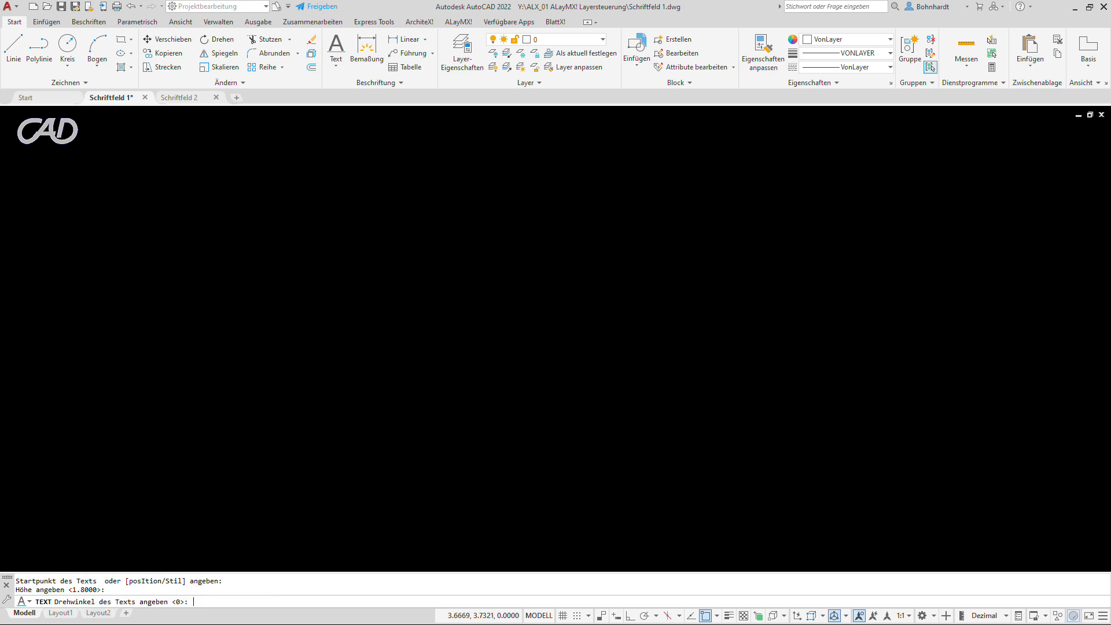
key("Return")
right_click(75, 518)
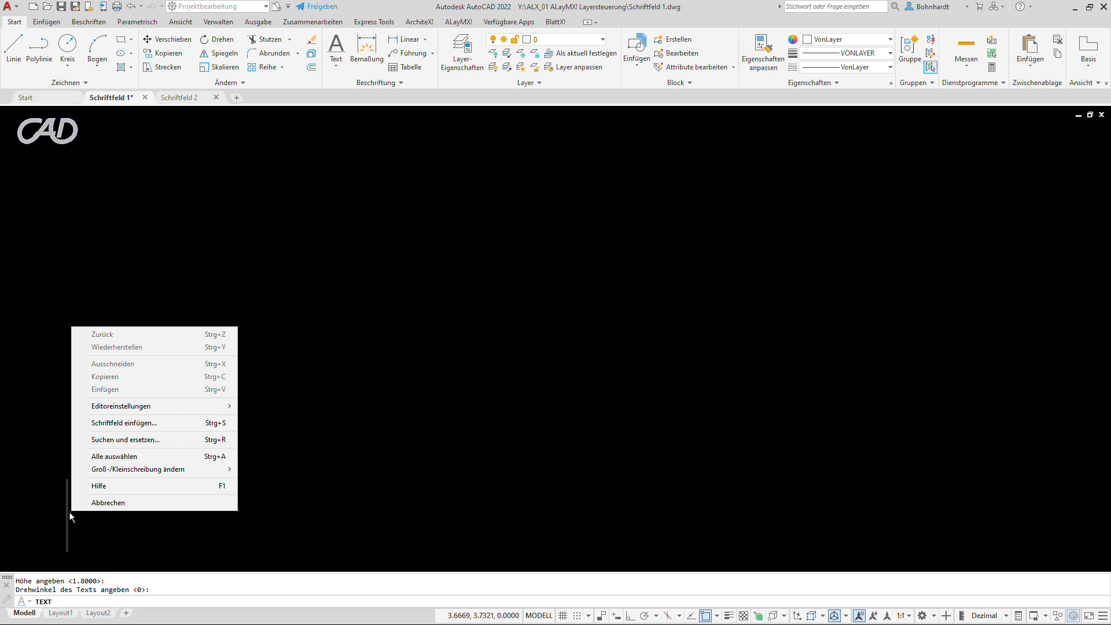
left_click(114, 424)
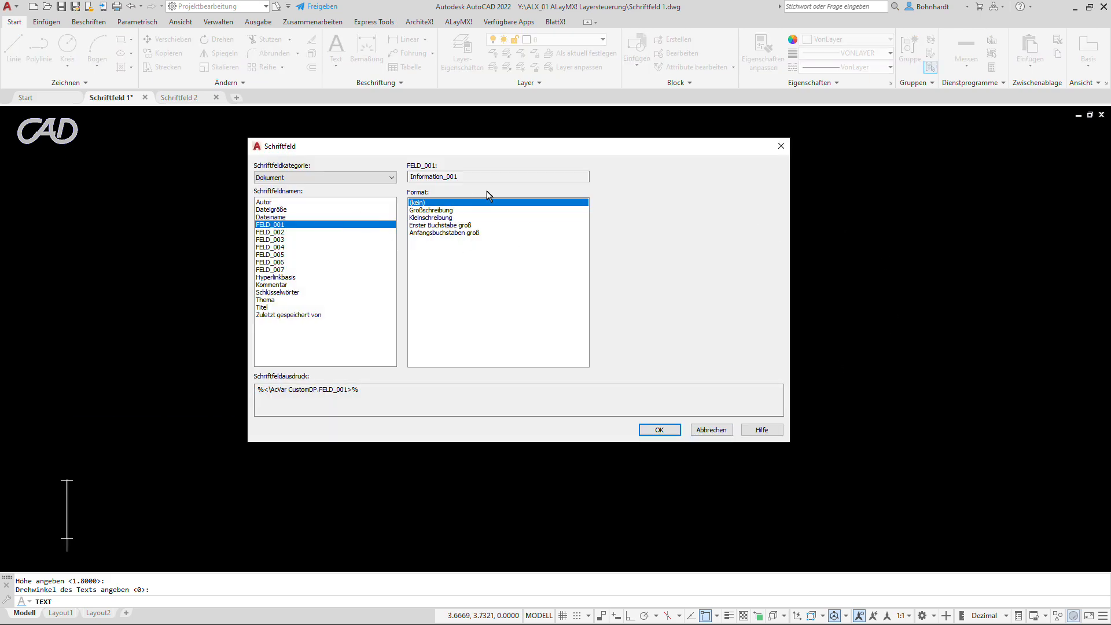
left_click(659, 430)
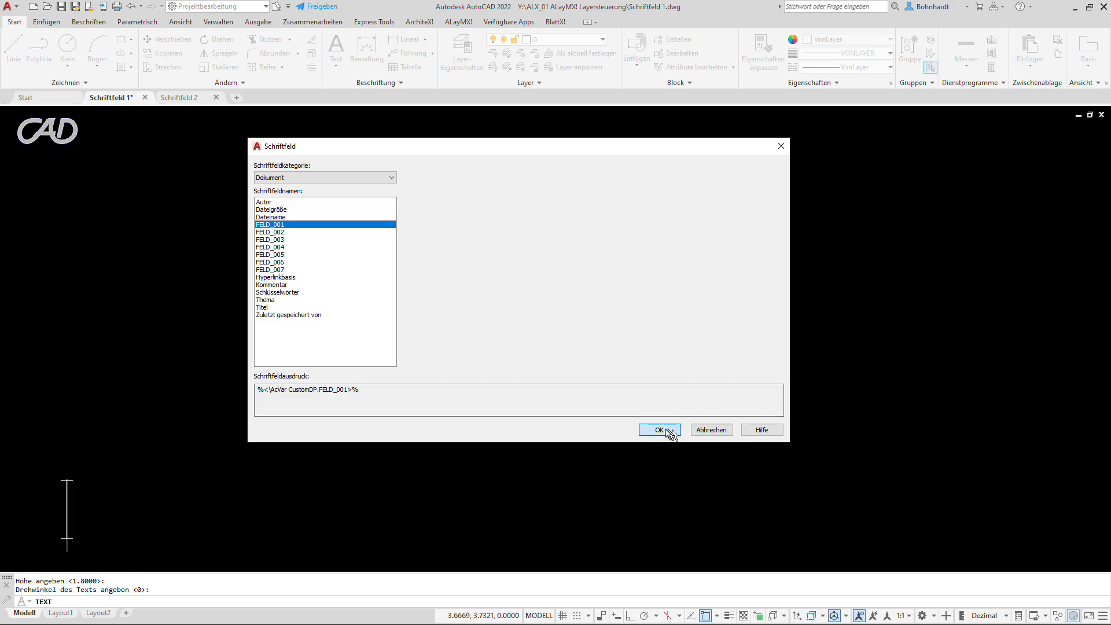
key("Return")
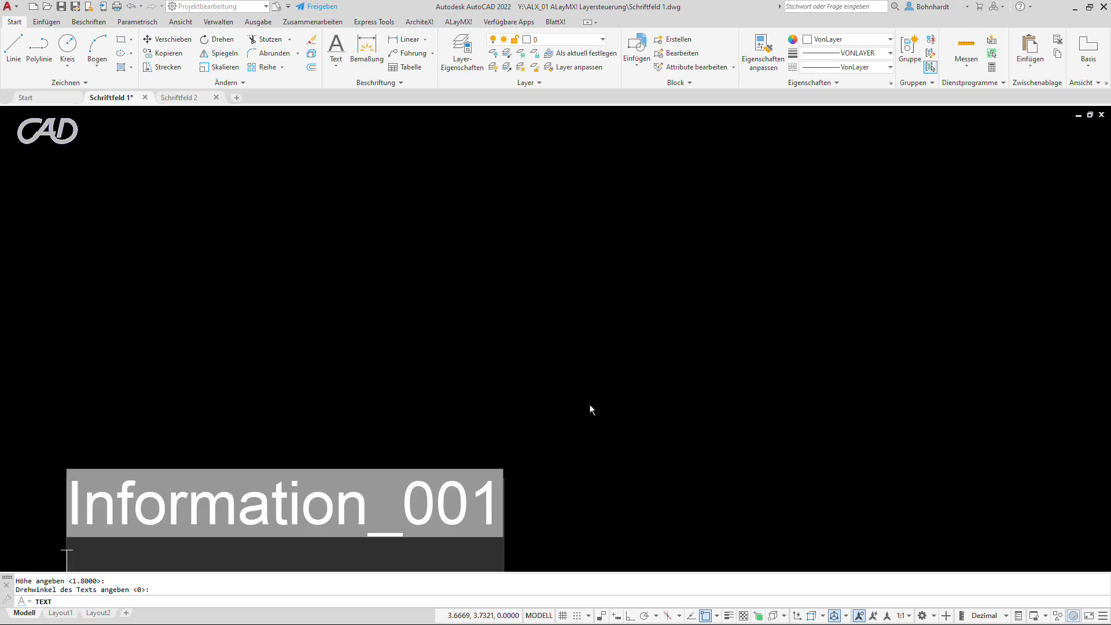
key("Return")
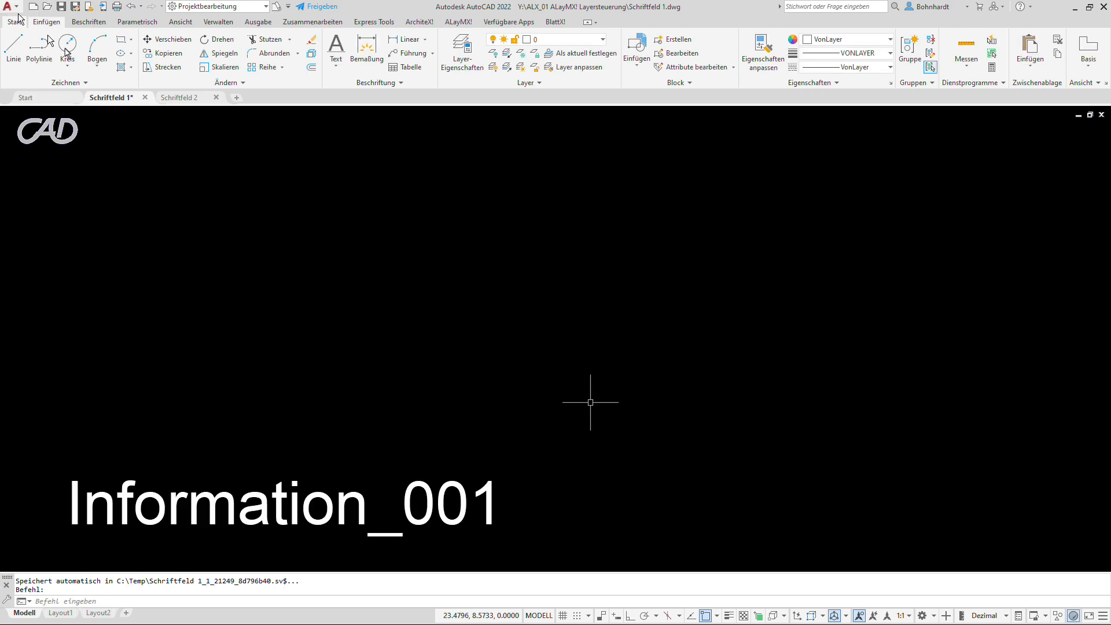
- Copy the field text twice, placing each copy diagonally up and to the right of the previous one
left_click(164, 52)
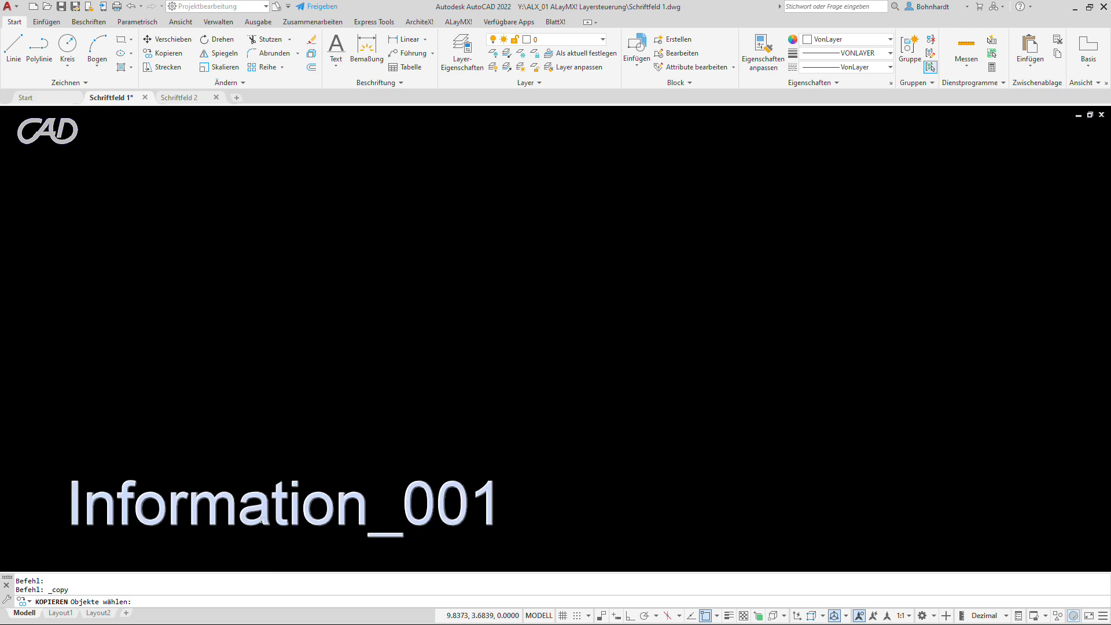
left_click(282, 509)
key("Return")
left_click(299, 484)
left_click(170, 394)
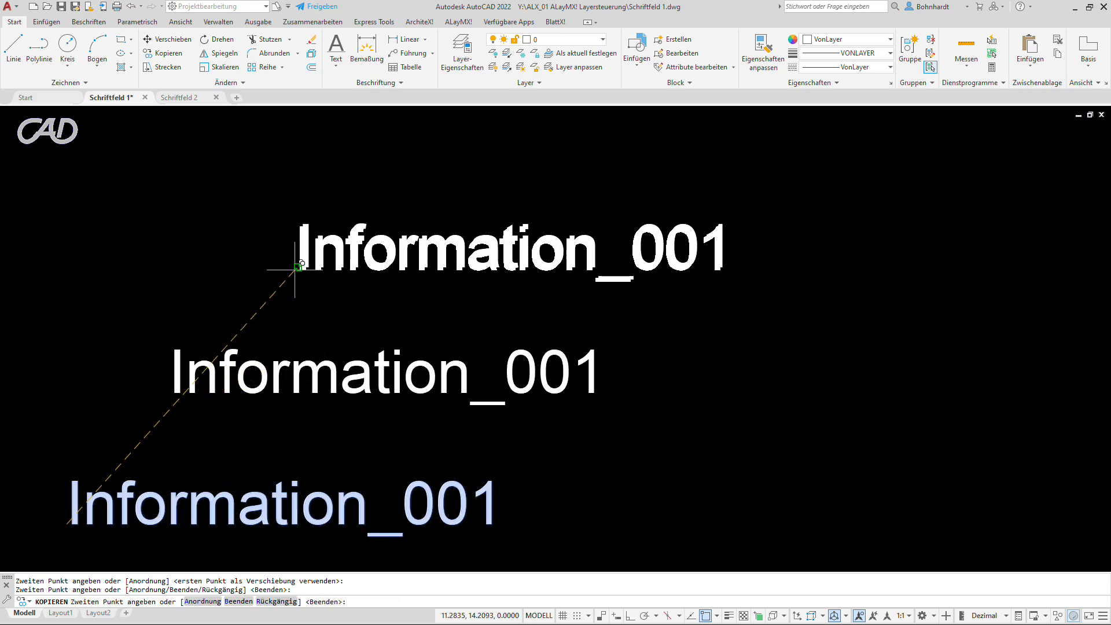
left_click(298, 267)
key("Return")
- Set the user-defined drawing property FELD_001 of Schriftfeld 1.dwg to "Information_001 neu"
left_click(19, 6)
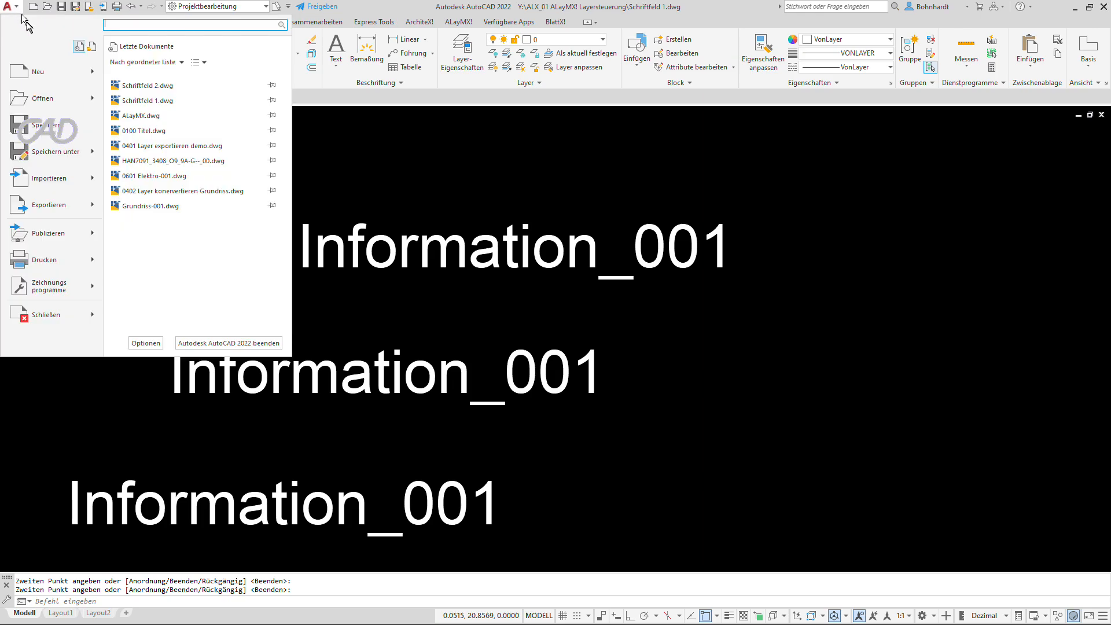
mouse_move(48, 296)
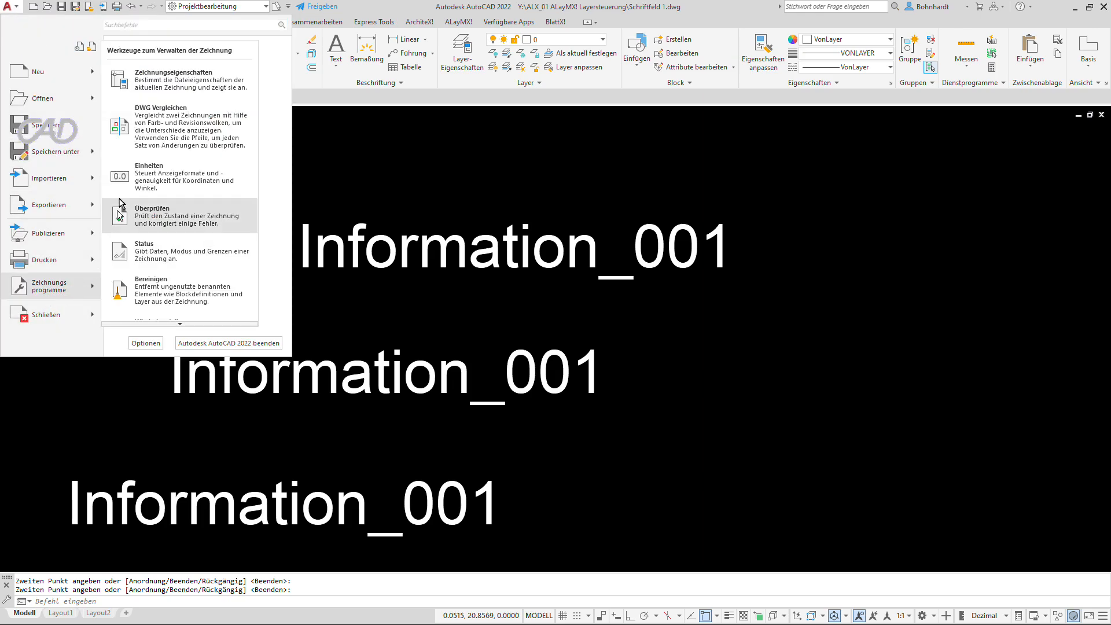
left_click(163, 77)
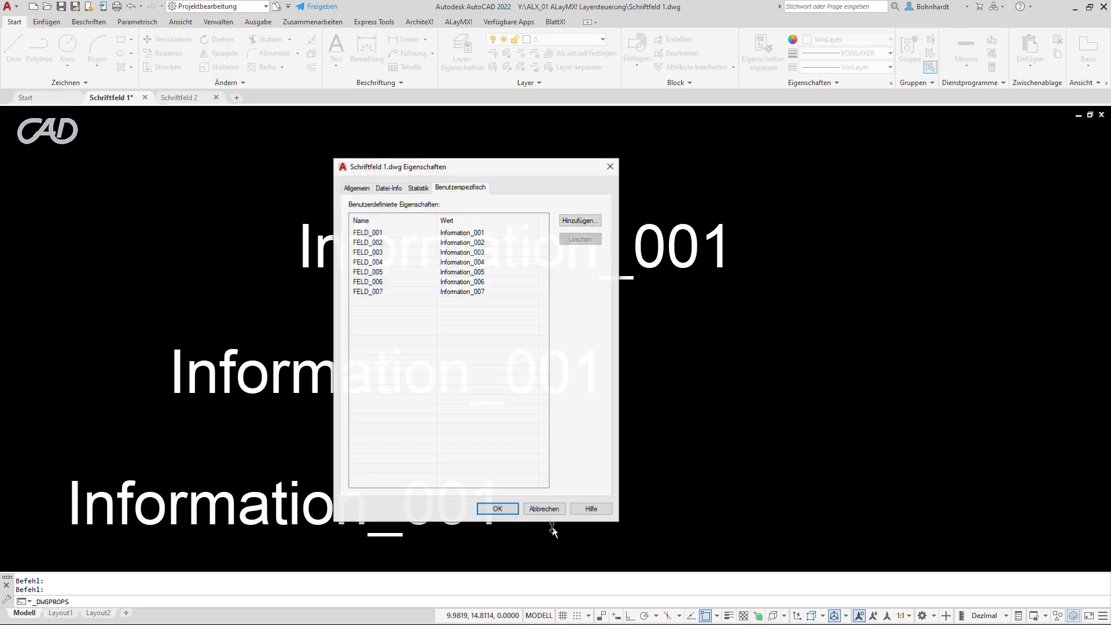
left_click(463, 232)
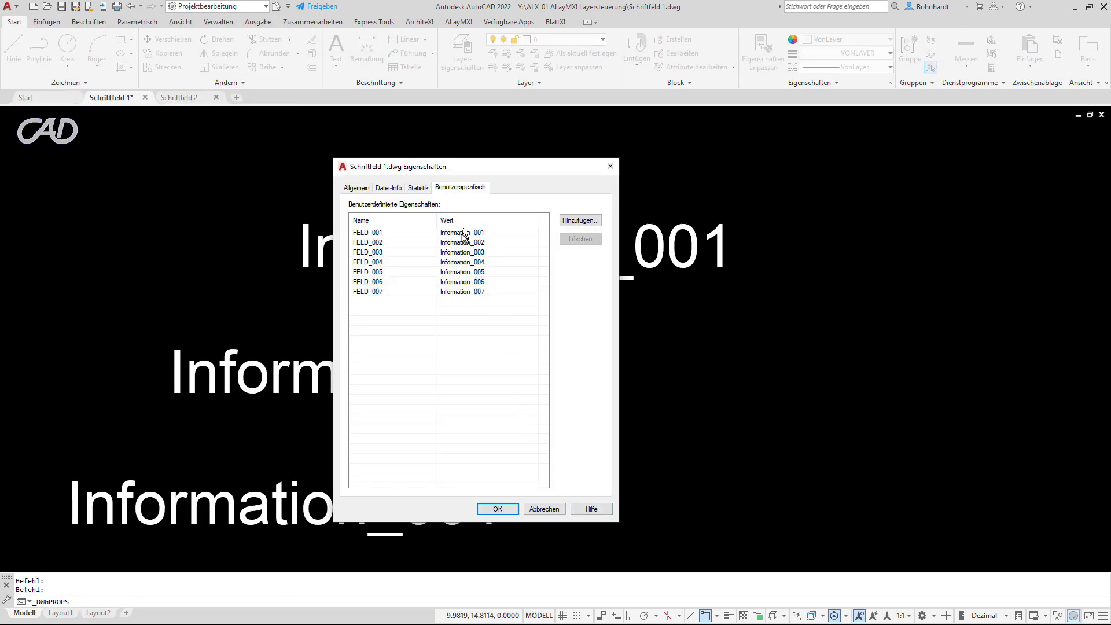
left_click(501, 233)
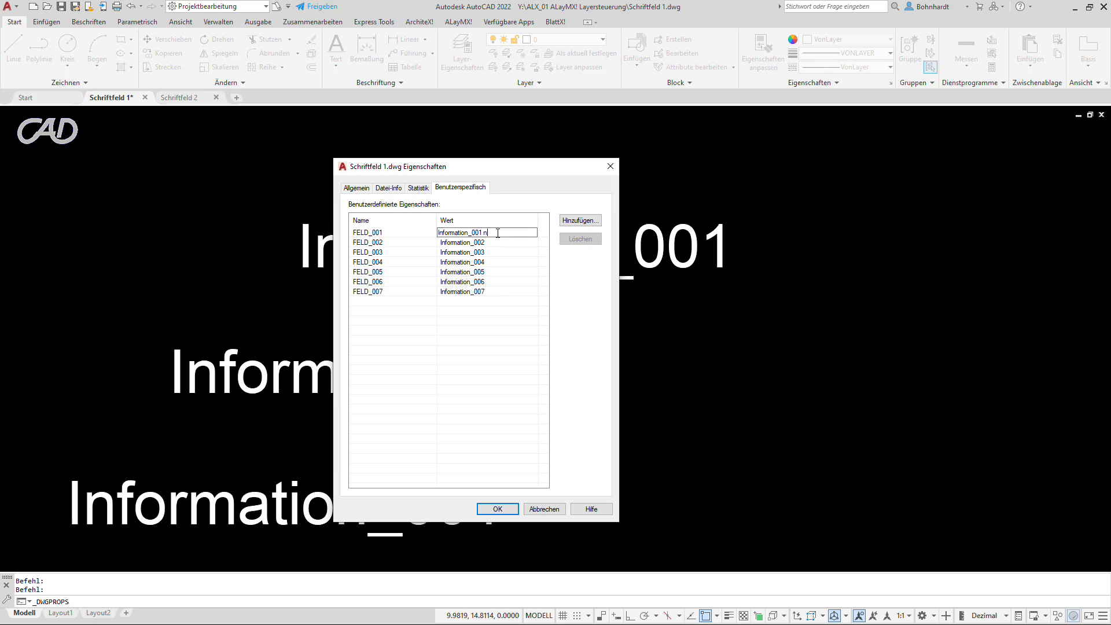
key("Return")
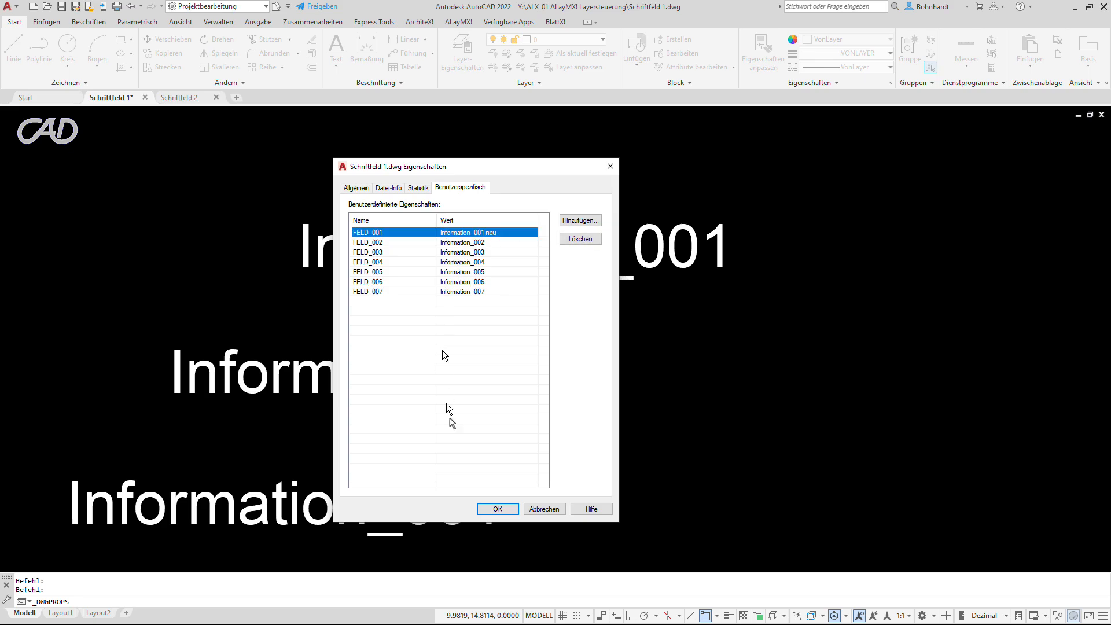
left_click(491, 509)
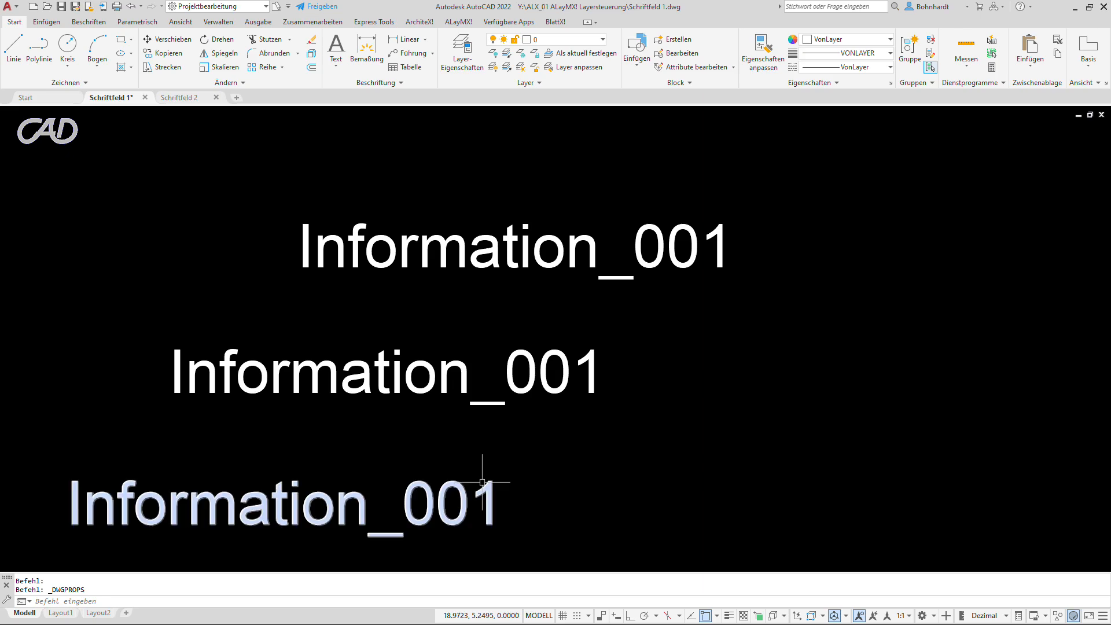
- Regenerate the drawing to update the three field texts
type("rg")
key("Return")
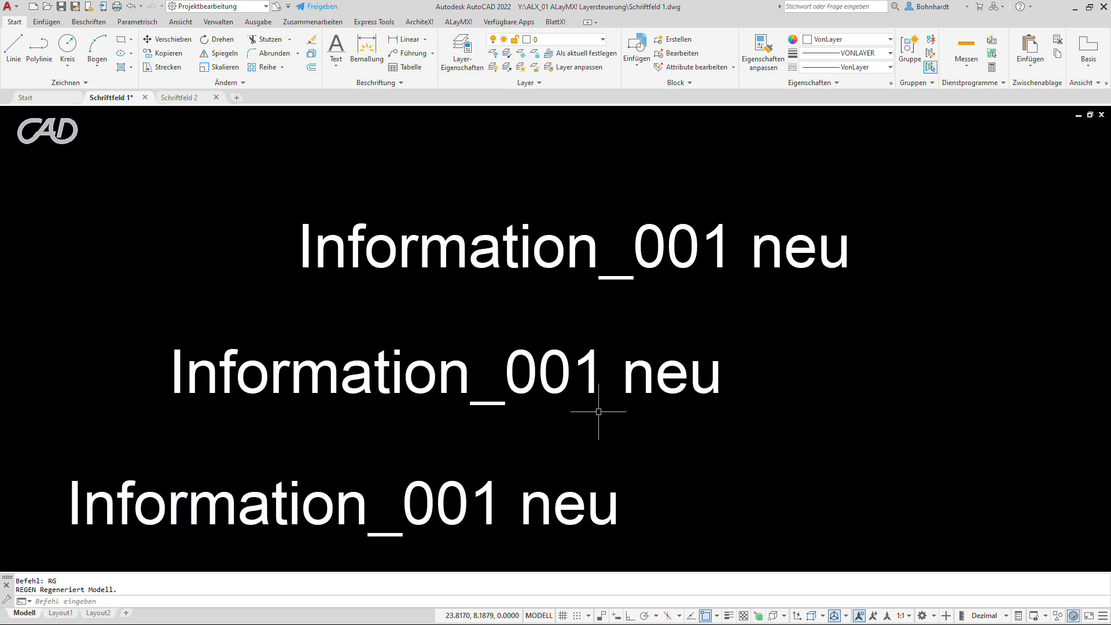
left_click(811, 446)
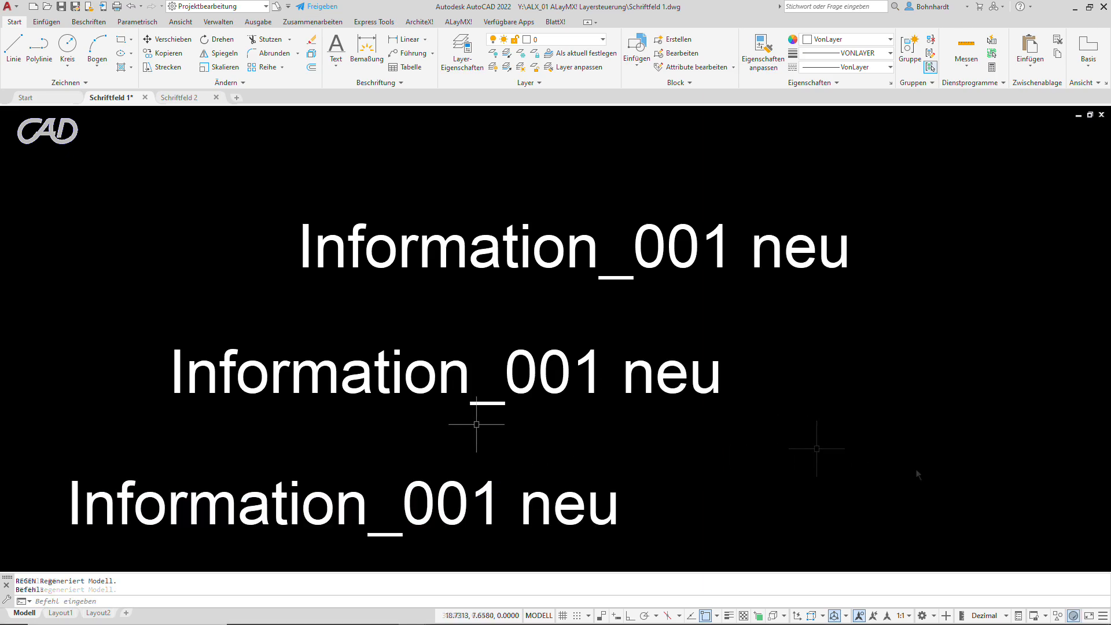
- Export the drawing properties of Schriftfeld 1 with ALayMX!, saving over the existing file Schriftfeld 1.csv
left_click(459, 21)
left_click(375, 41)
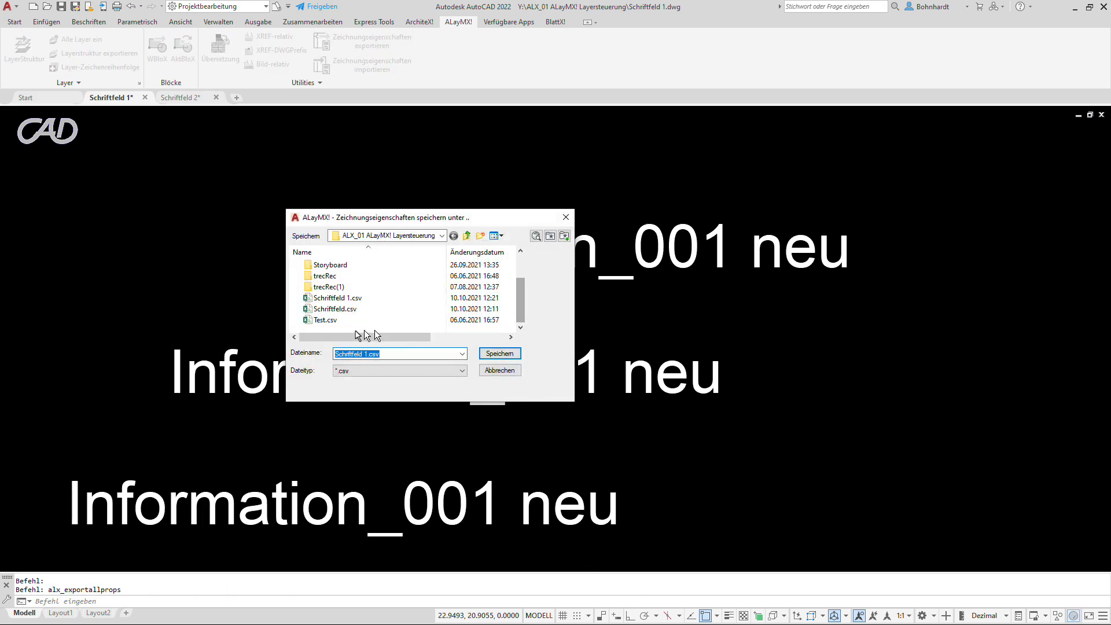
left_click(321, 300)
left_click(484, 354)
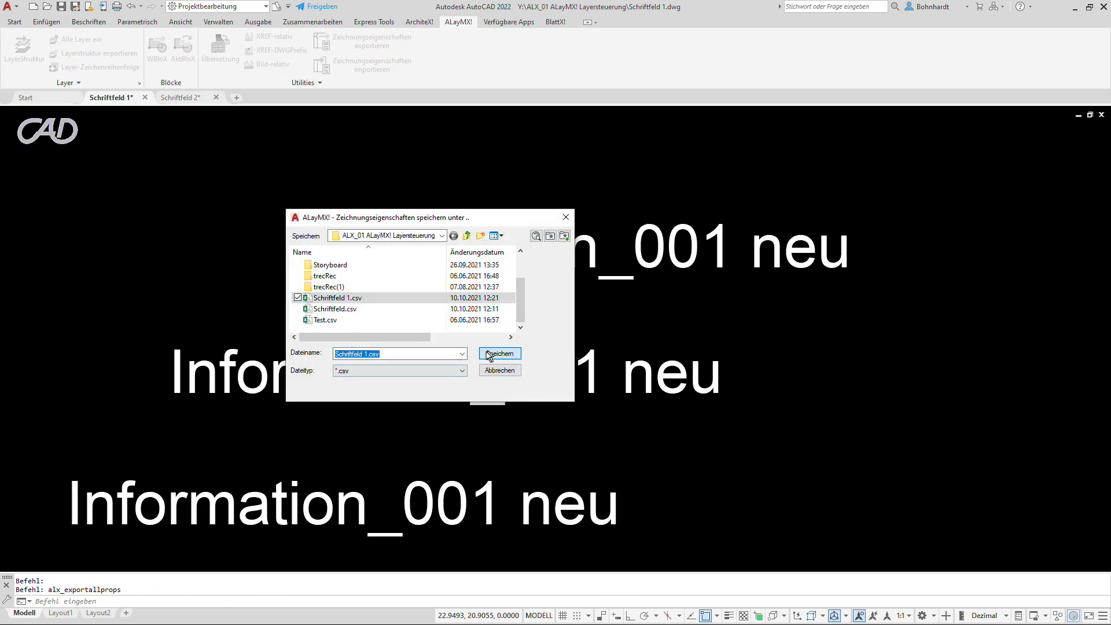
left_click(415, 341)
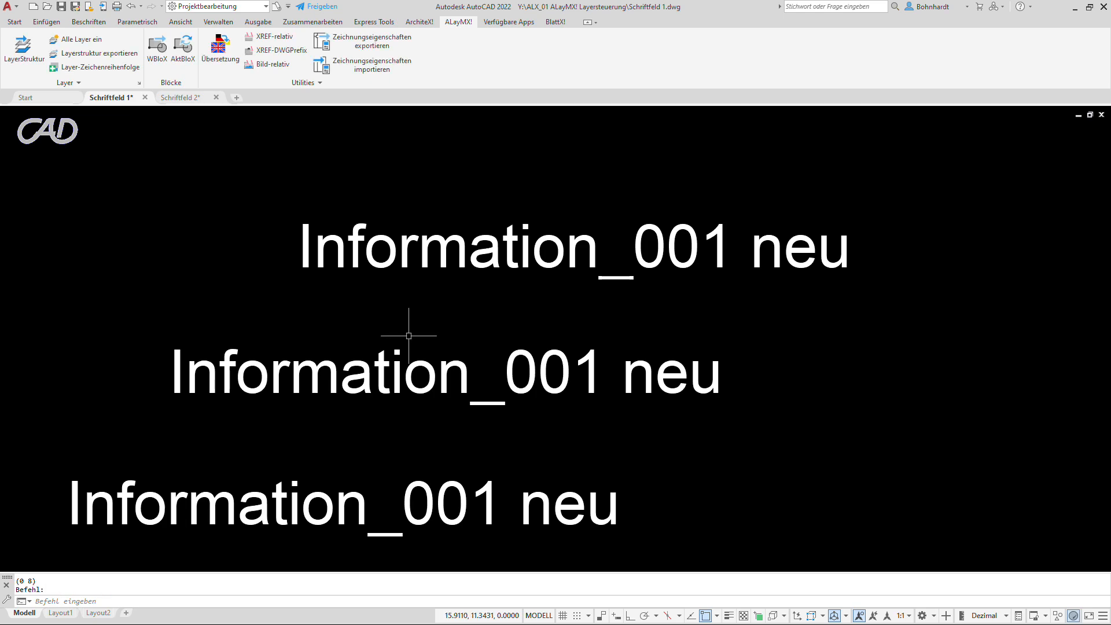
- Switch to the drawing Schriftfeld 2 and check its user-defined drawing properties
left_click(178, 98)
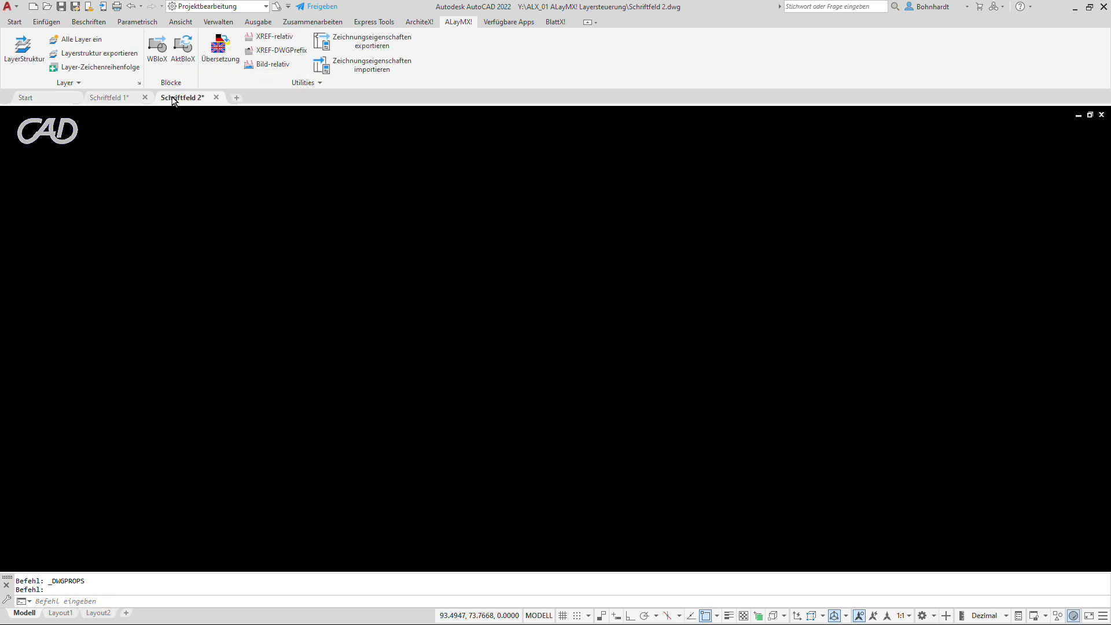
left_click(9, 6)
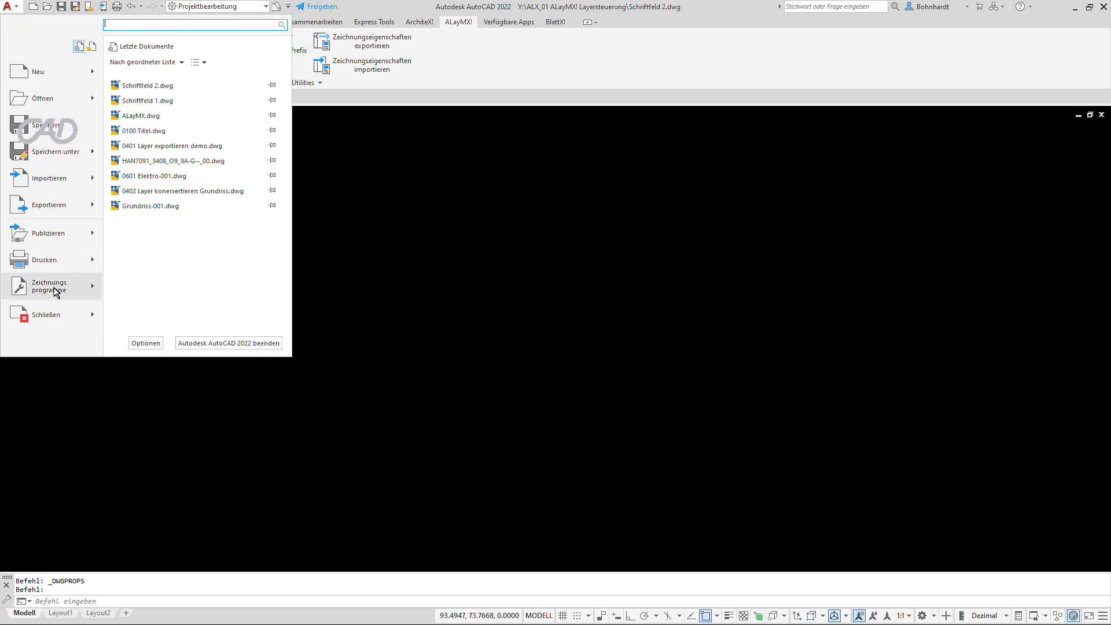
mouse_move(56, 292)
left_click(162, 78)
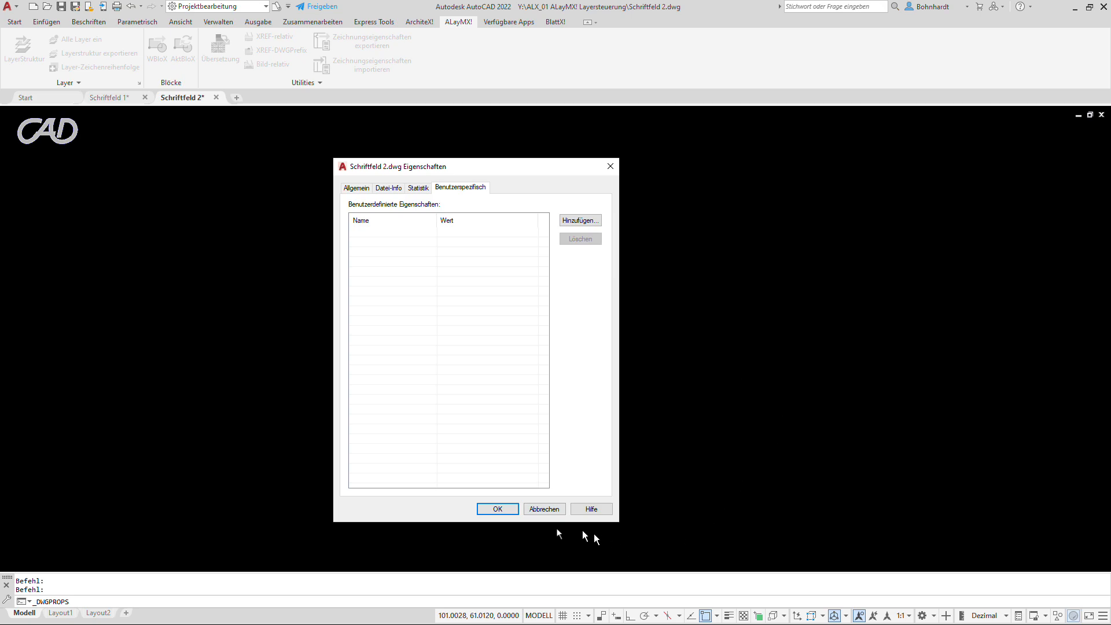
left_click(498, 509)
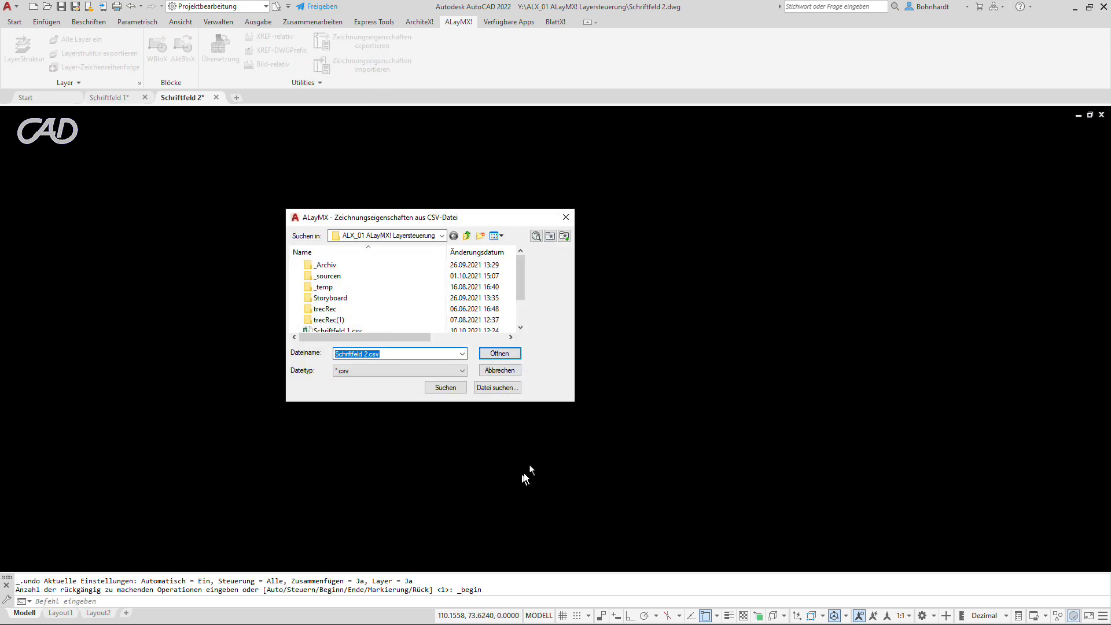
- Import the drawing properties from Schriftfeld 1.csv into Schriftfeld 2 with ALayMX!
left_click_drag(527, 301, 526, 315)
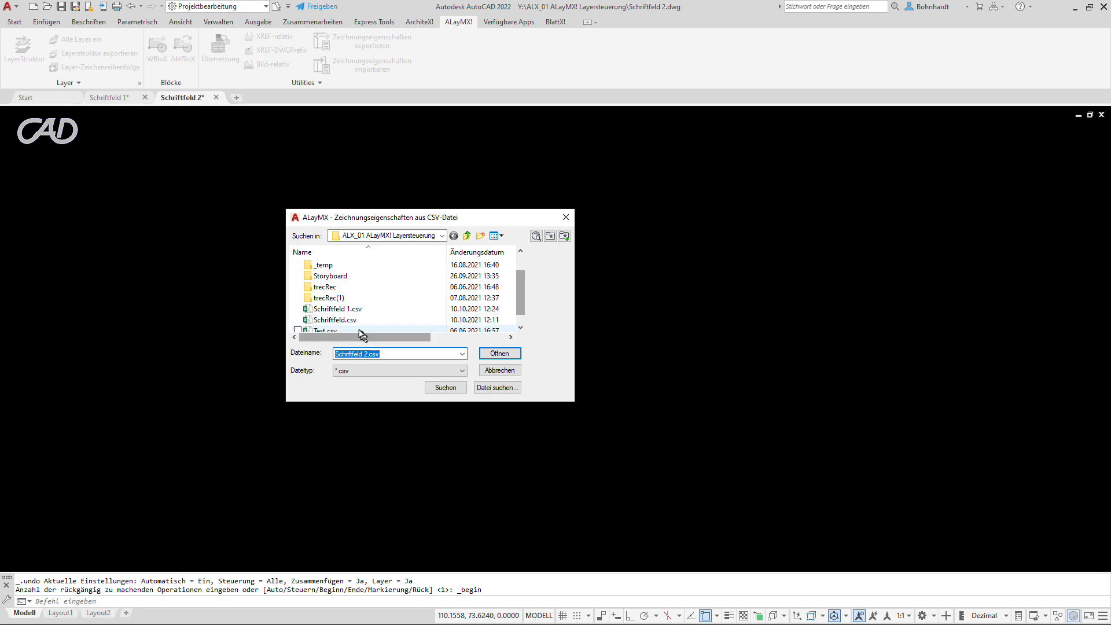
left_click(338, 309)
left_click(483, 354)
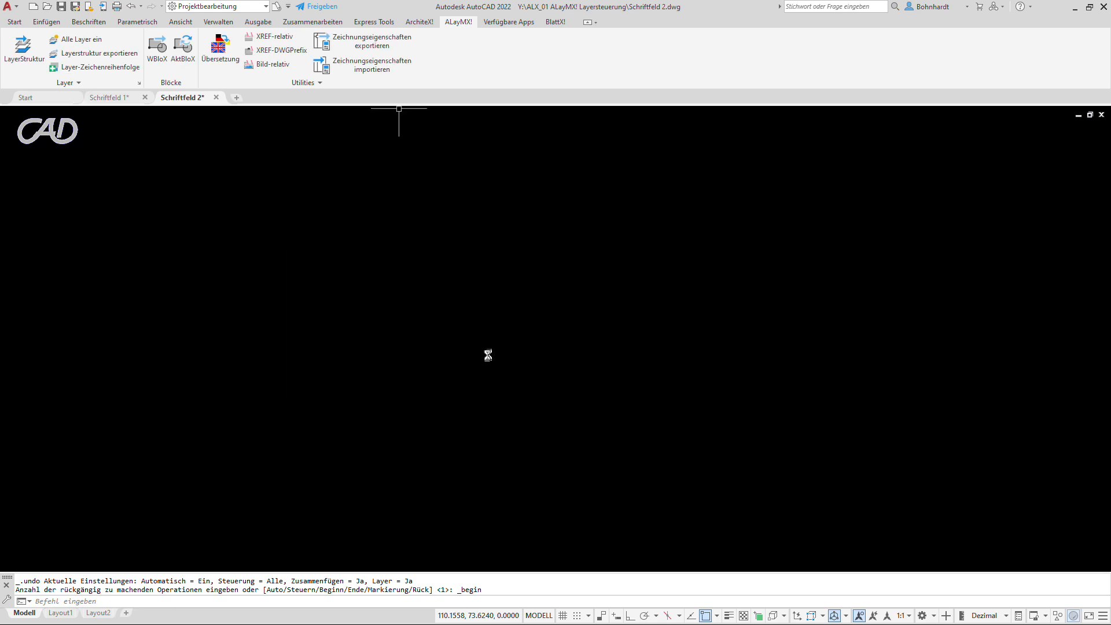
- Check the imported user-defined properties in the drawing properties of Schriftfeld 2.dwg
left_click(14, 25)
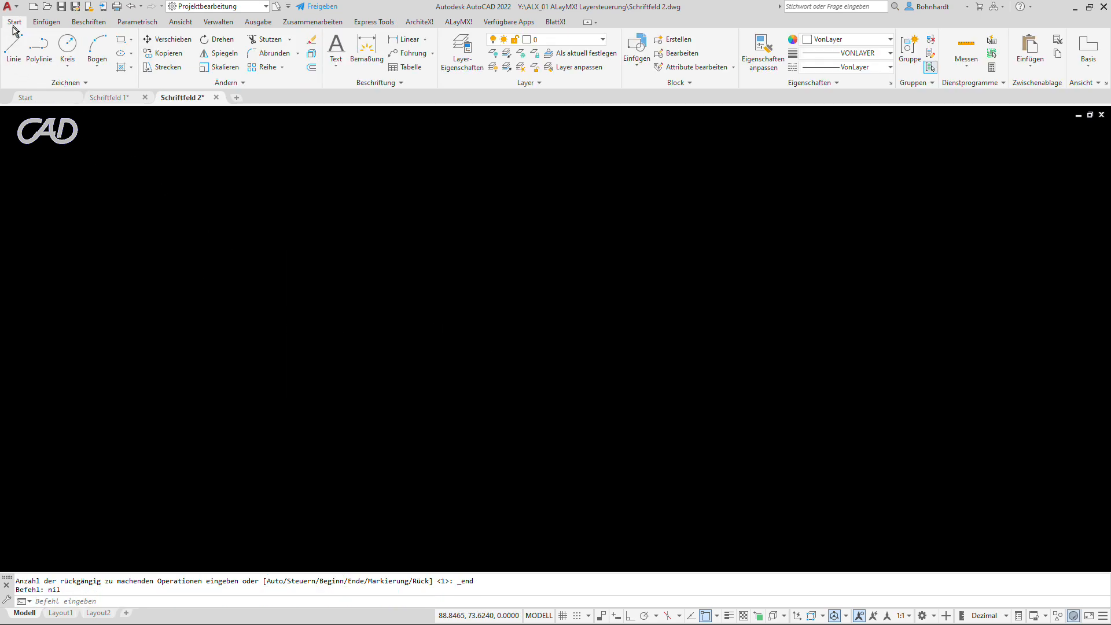
left_click(9, 7)
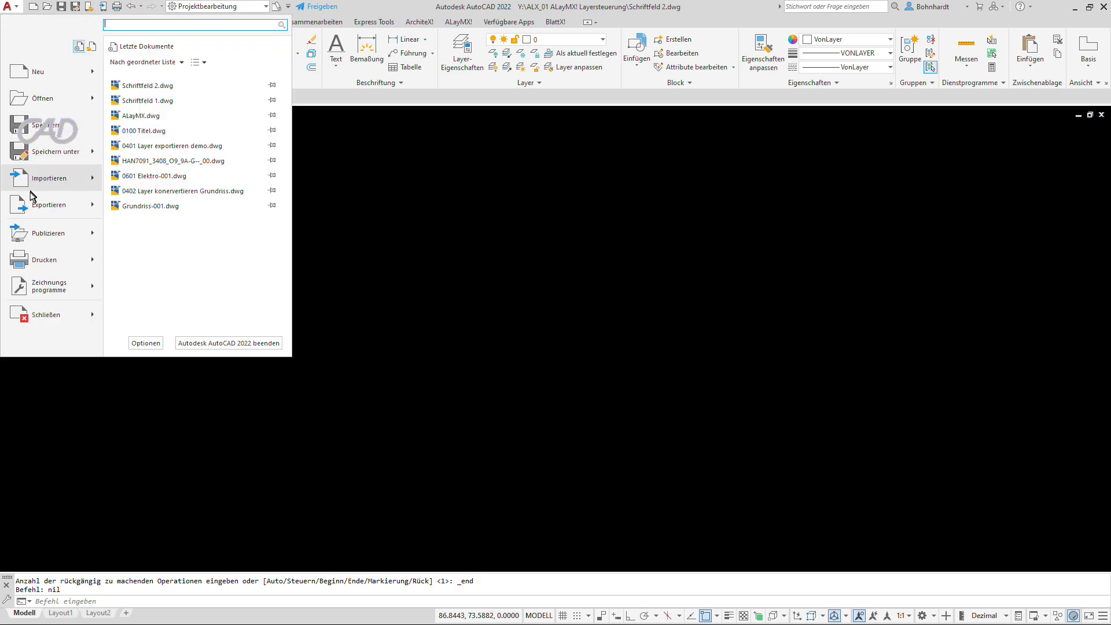
mouse_move(82, 275)
left_click(155, 86)
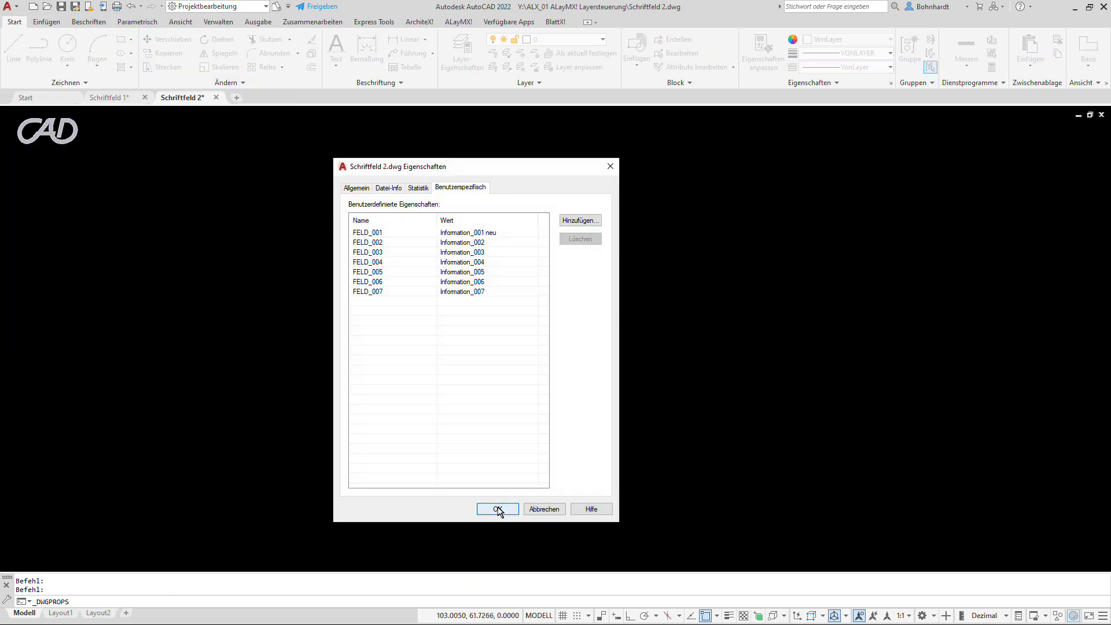
left_click(497, 509)
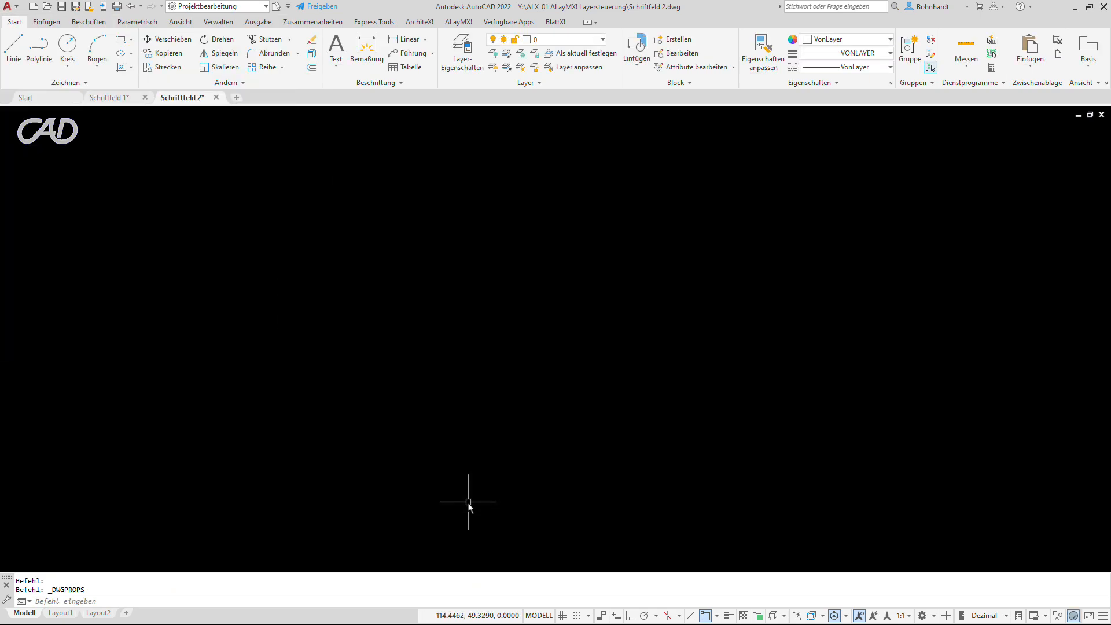
- Place a single-line text with height 1.8 and rotation 0 near the drawing area's lower-left corner, containing the document field FELD_002 without a format
left_click(336, 47)
left_click(102, 496)
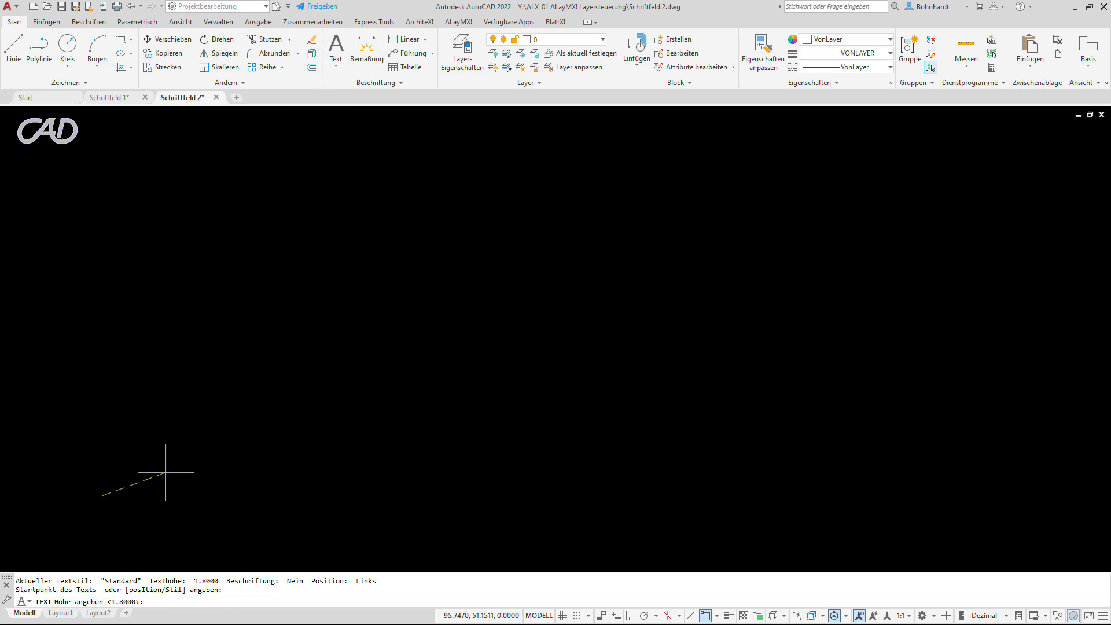
key("Return")
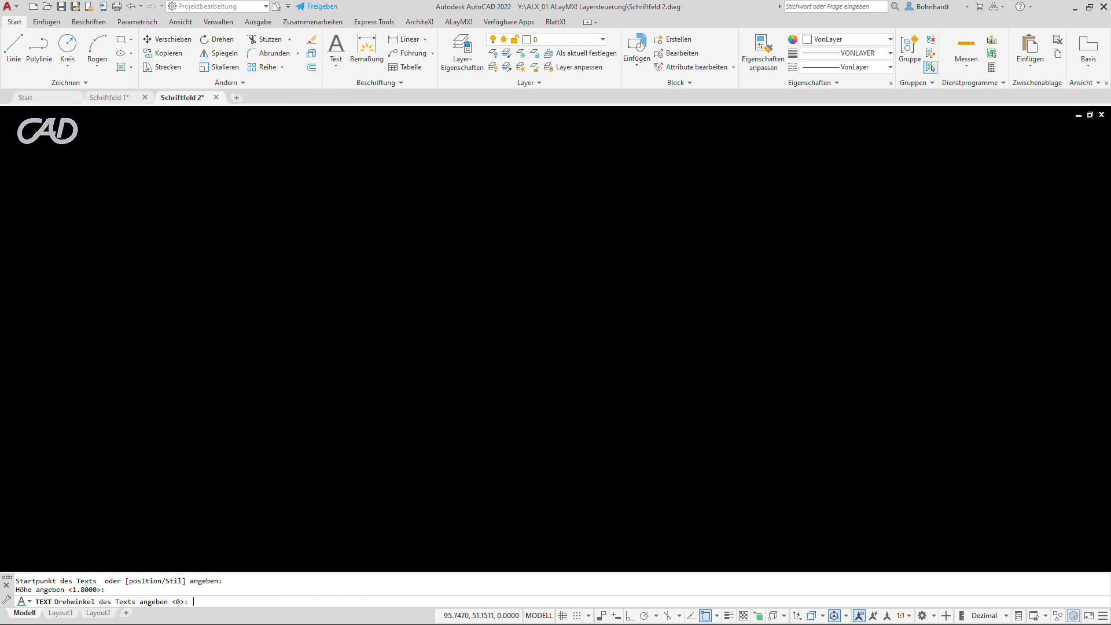
key("Return")
right_click(165, 473)
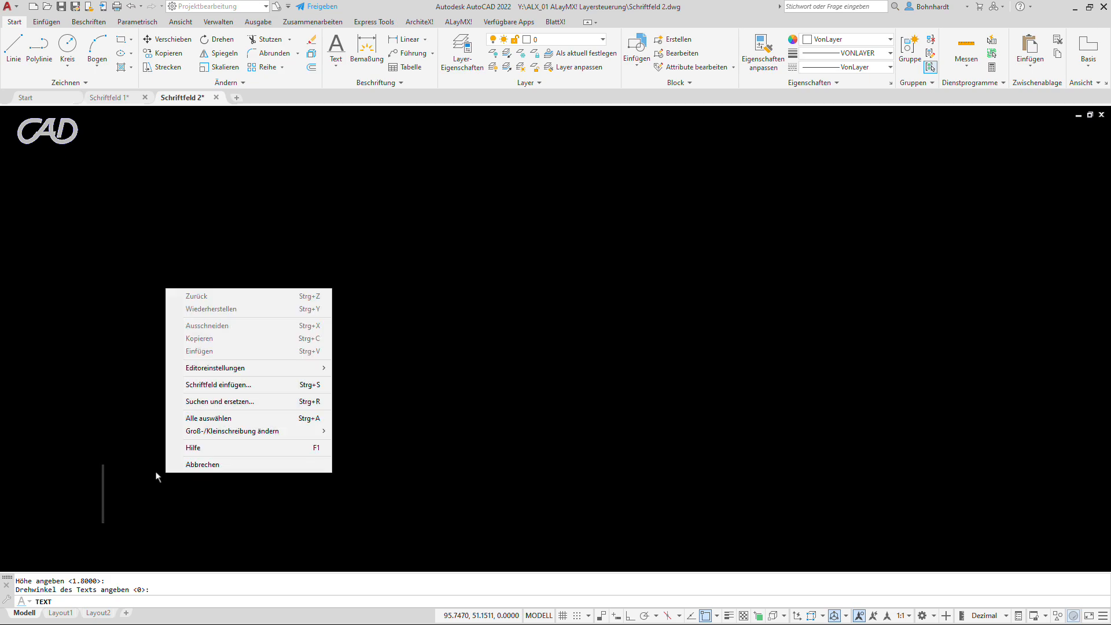
left_click(207, 387)
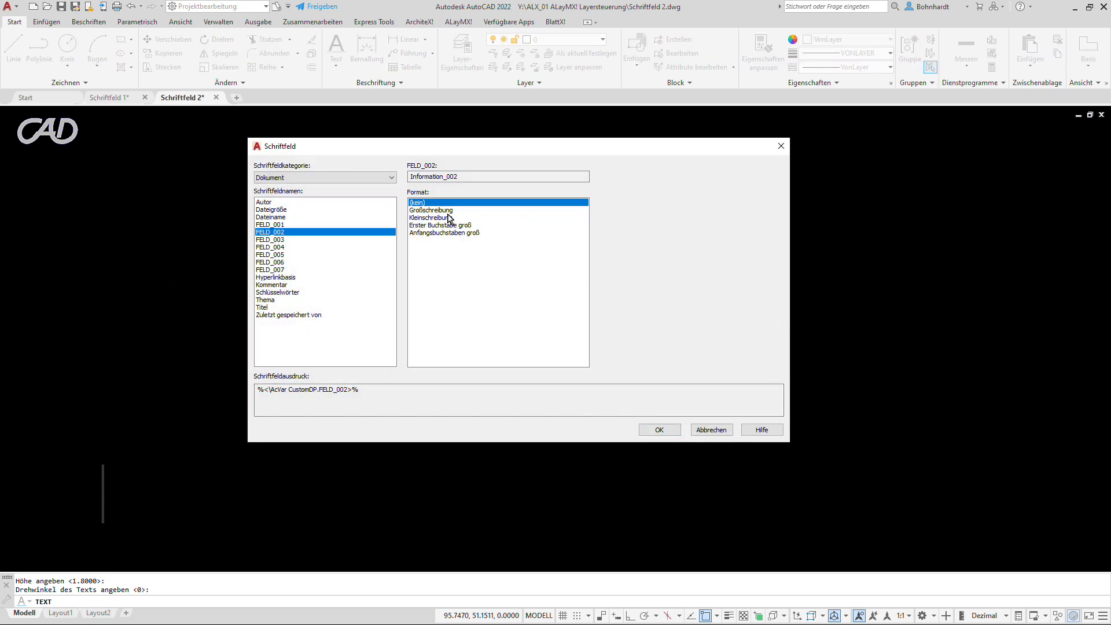
left_click(659, 430)
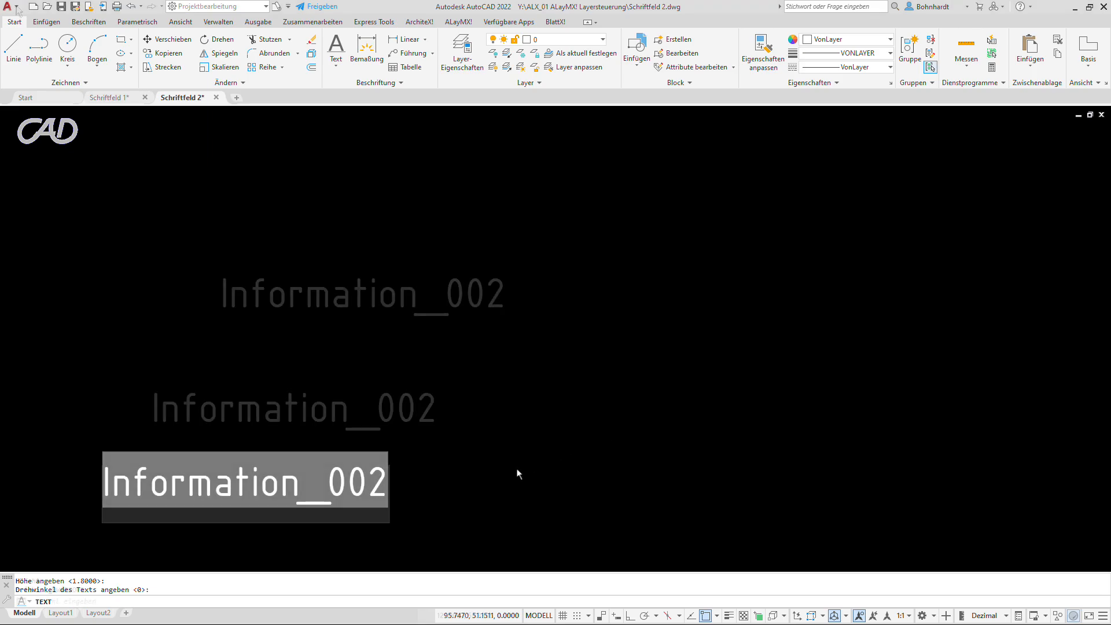
- Set the user-defined drawing property FELD_001 of Schriftfeld 2.dwg to "Information_001 geändert"
left_click(15, 12)
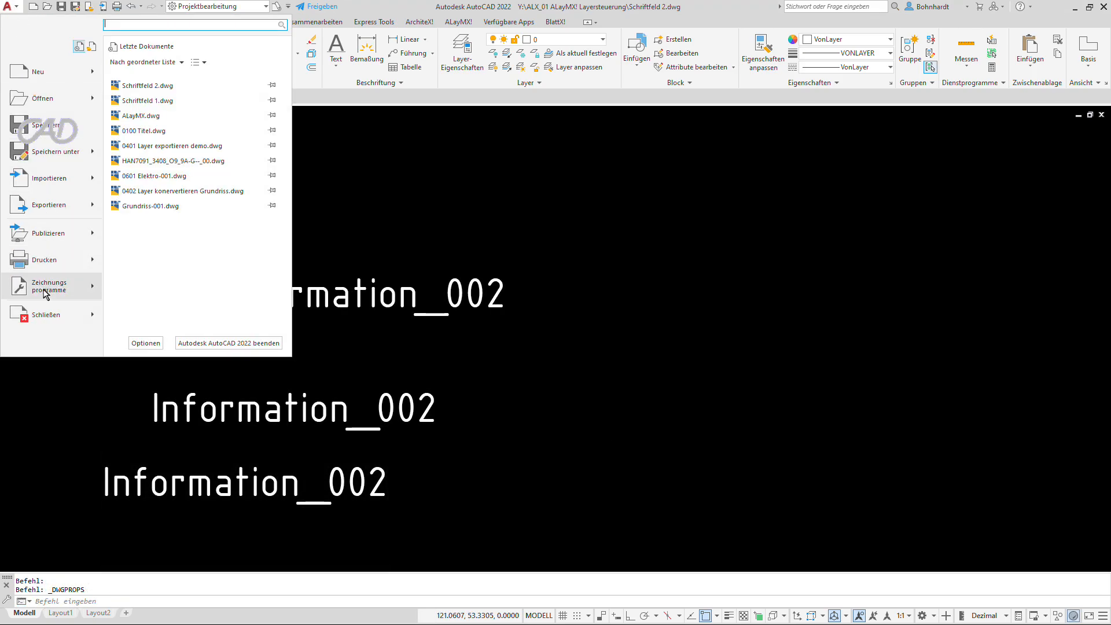
mouse_move(49, 293)
left_click(173, 80)
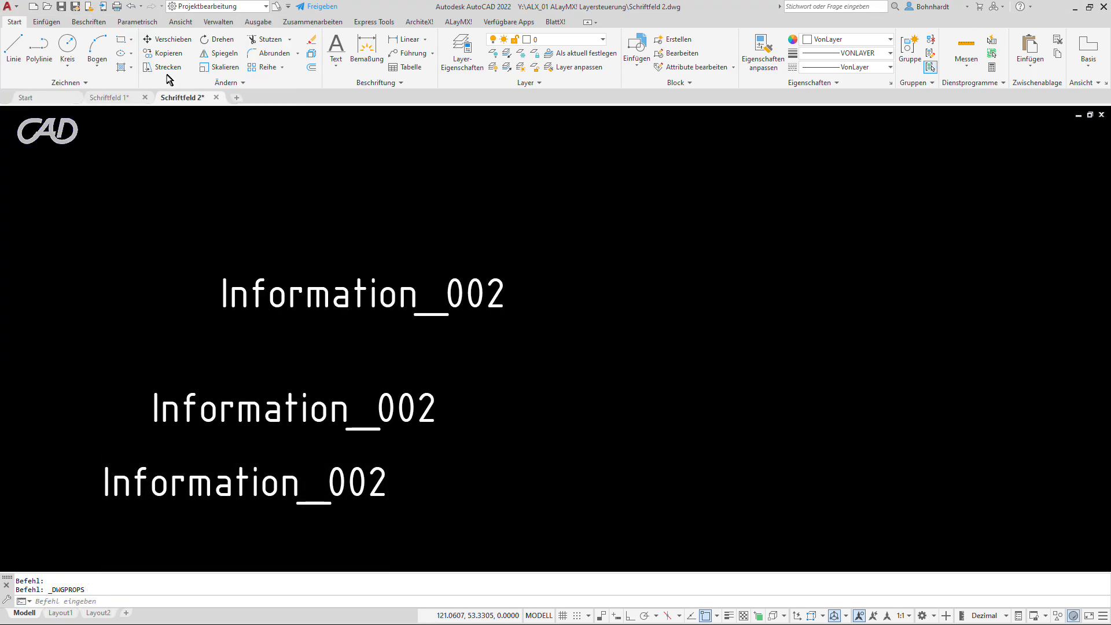
double_click(515, 233)
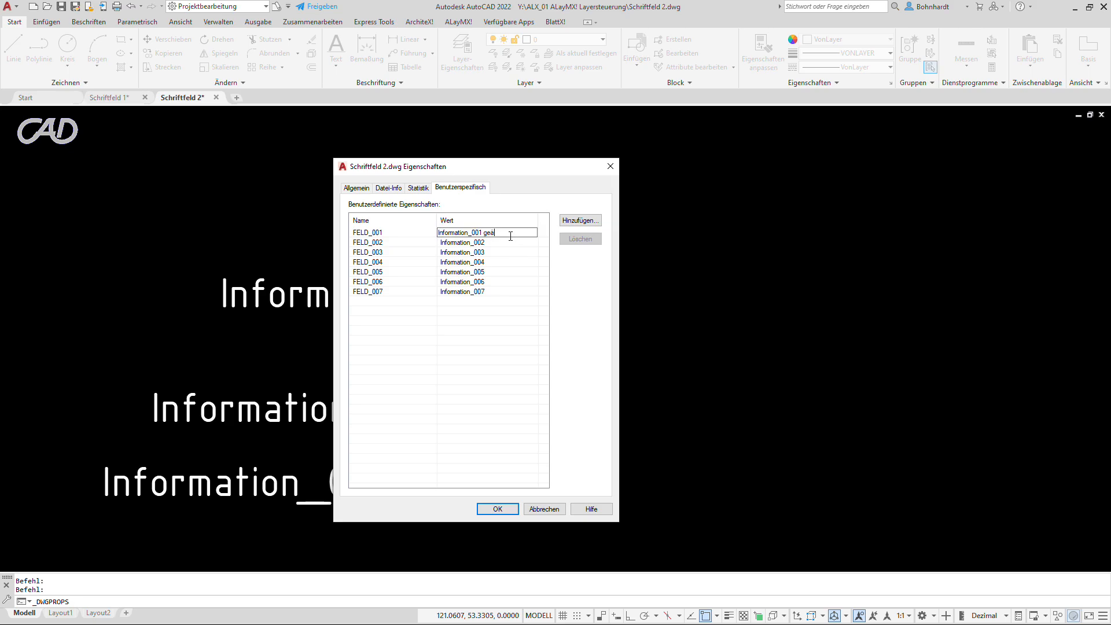
key("Return")
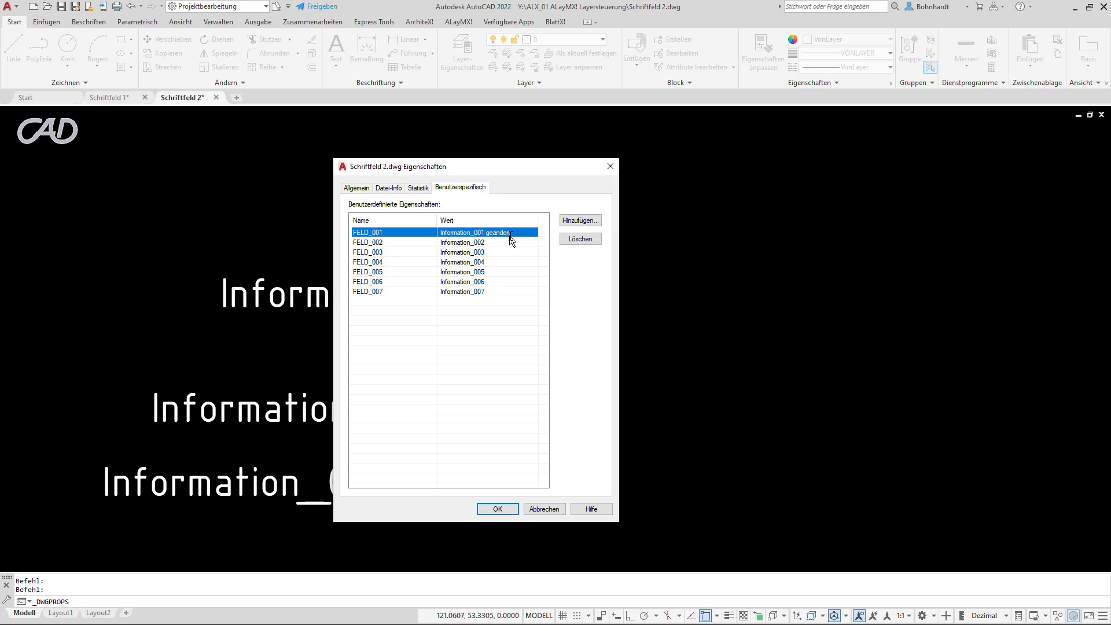
- Set the property FELD_002 to "Information_002 geändert" and regenerate the drawing to update the field texts
double_click(499, 243)
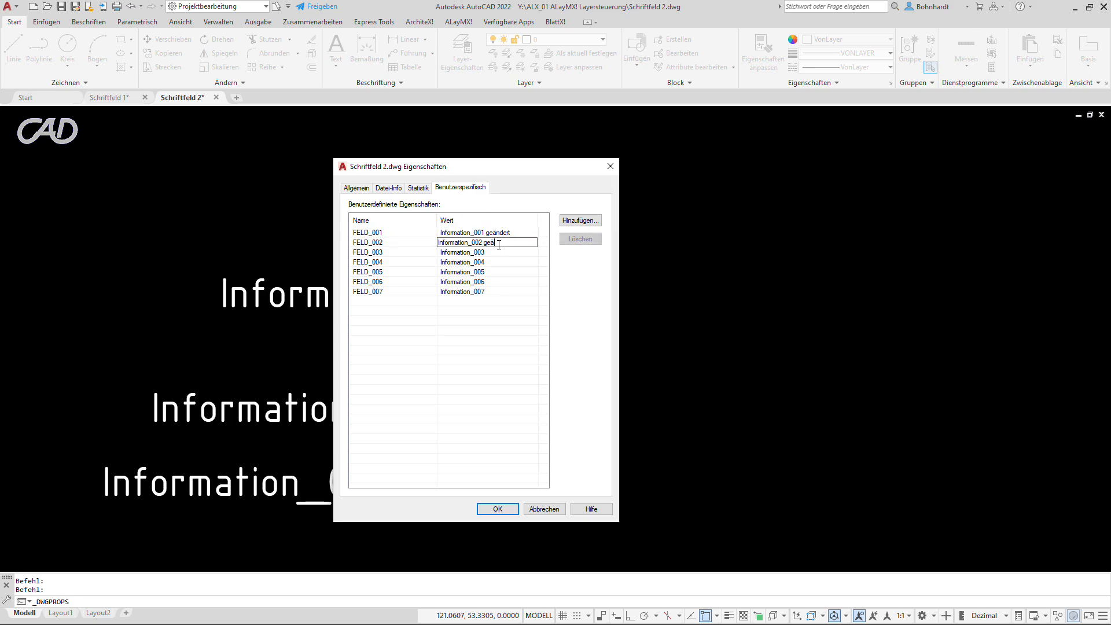
type("geändert")
key("Return")
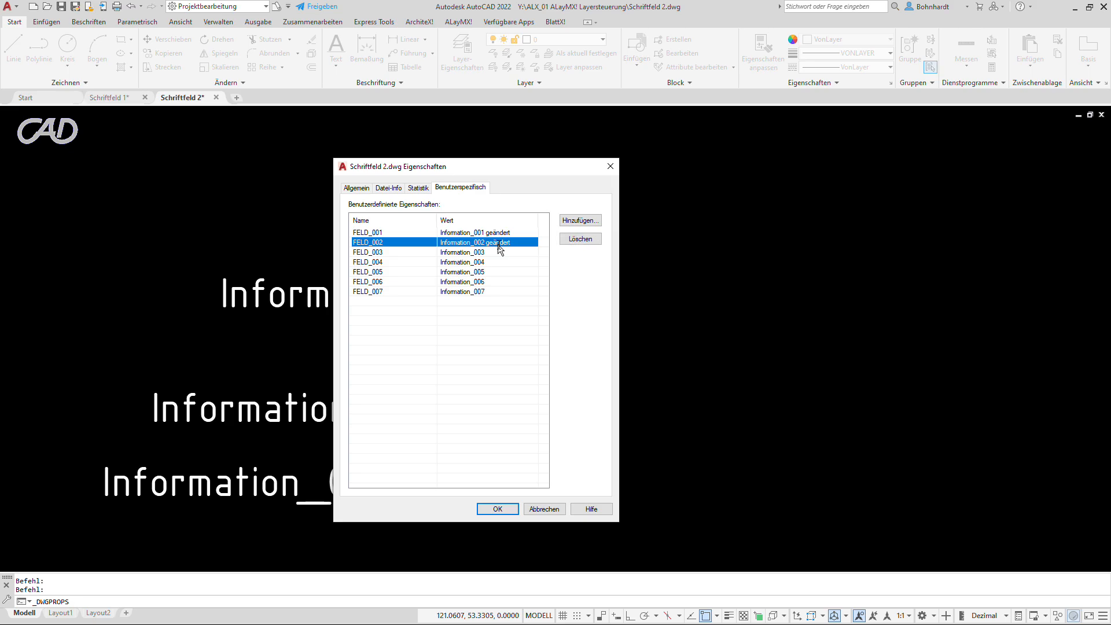
left_click(498, 510)
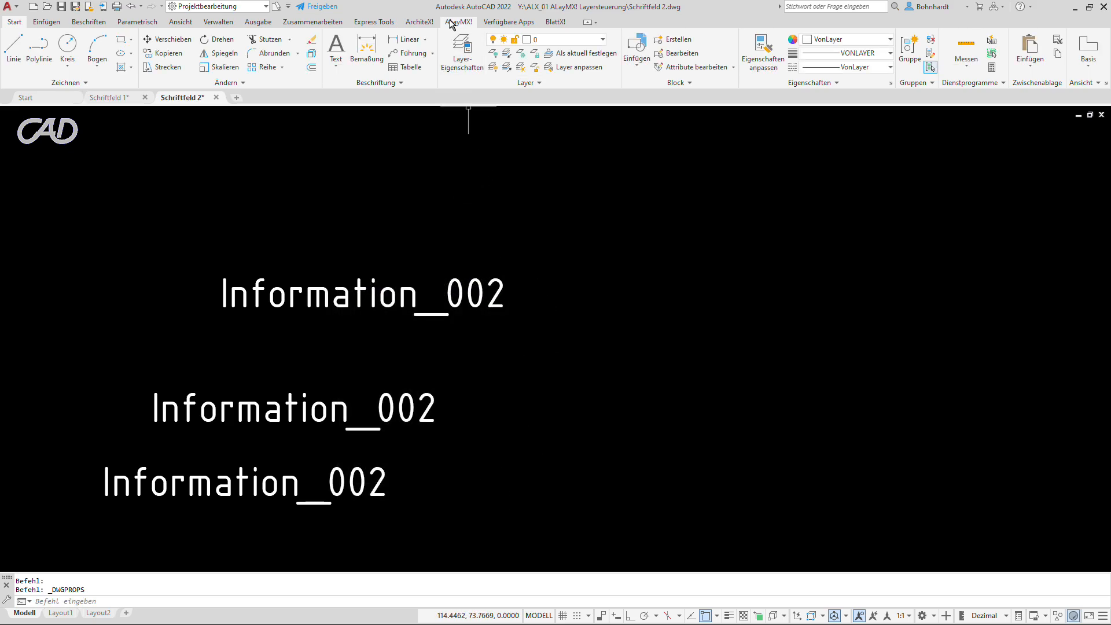
key("Return")
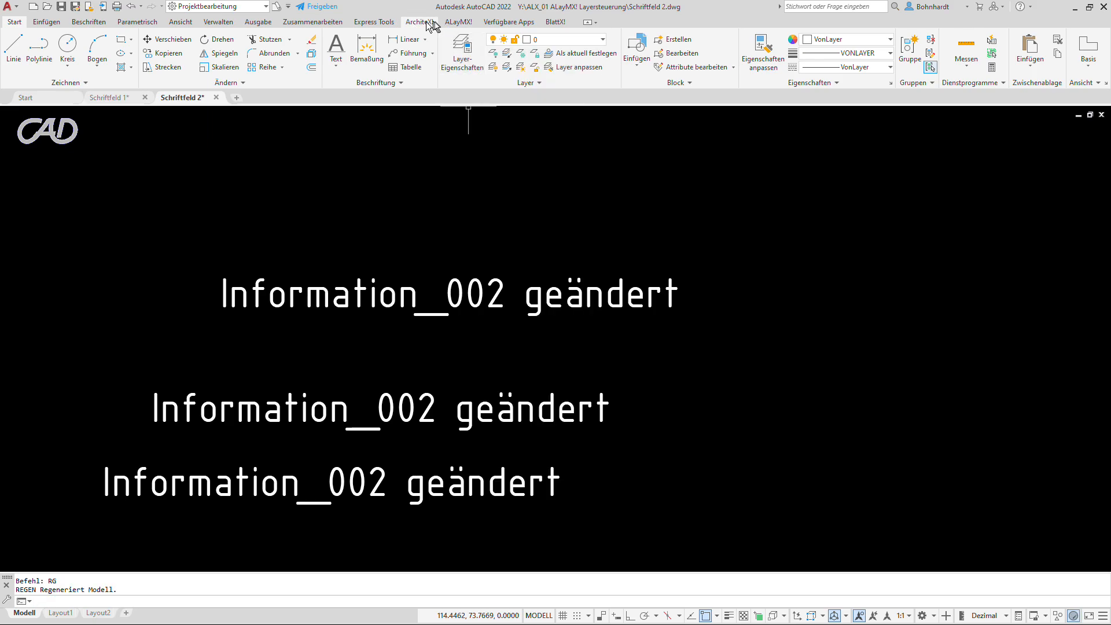
- Export the drawing properties of Schriftfeld 2.dwg with ALayMX!, overwriting the existing file Schriftfeld 1.csv
left_click(446, 23)
left_click(408, 42)
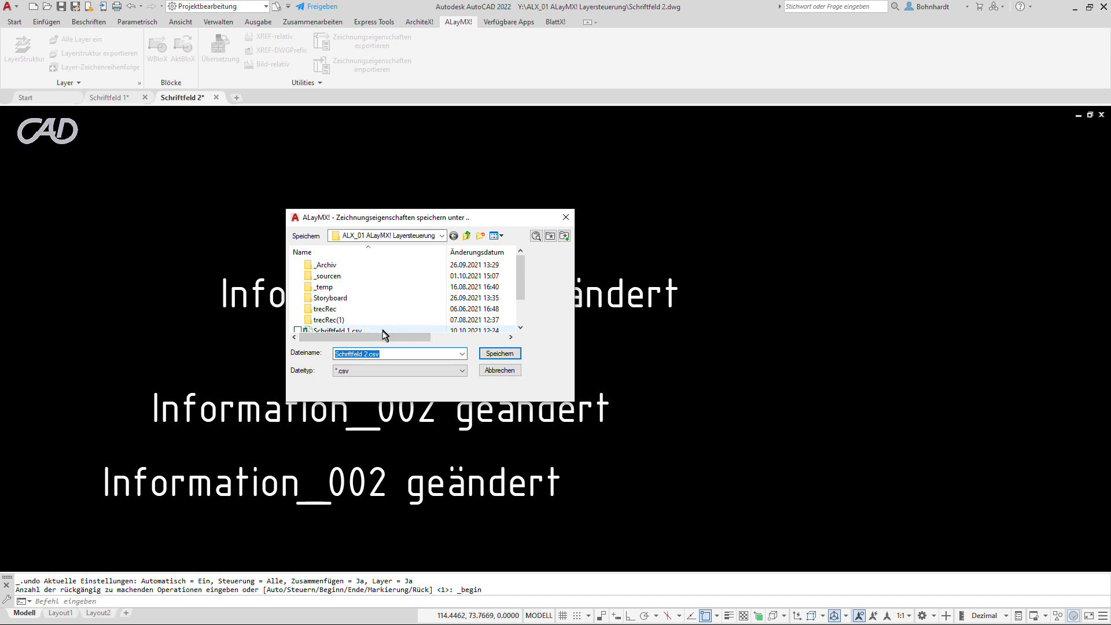
scroll(371, 328, "down", 1)
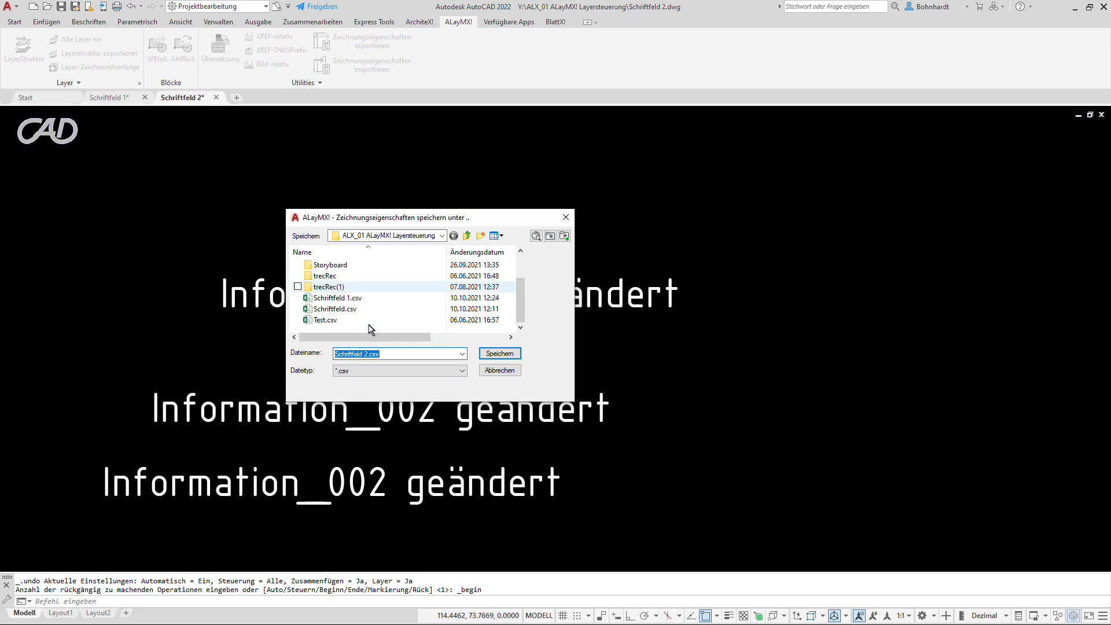
left_click(356, 298)
left_click(494, 354)
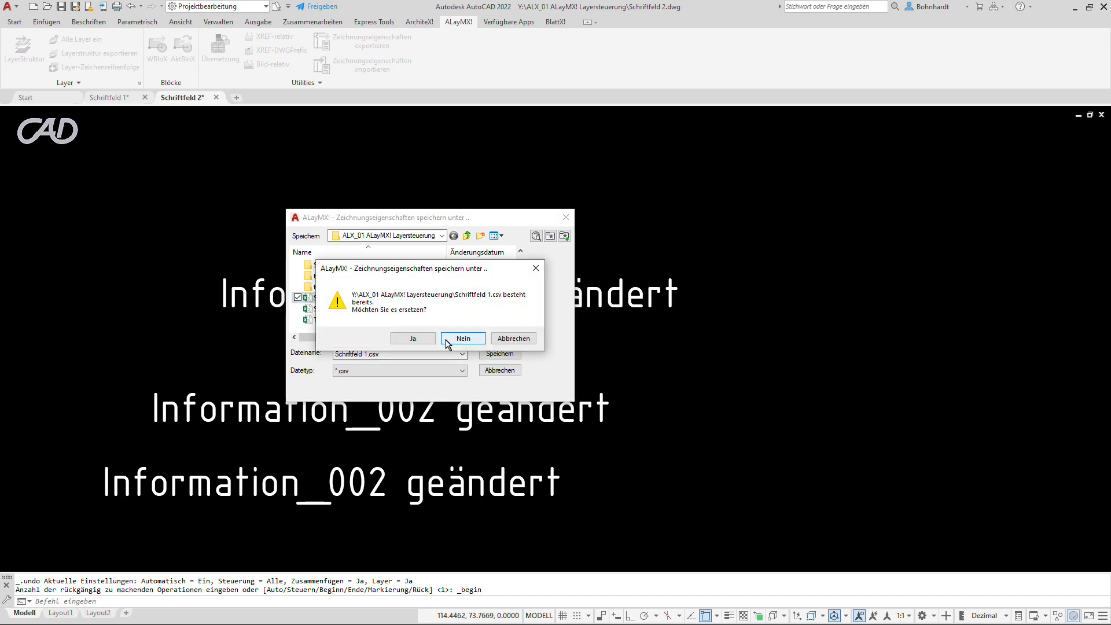
left_click(411, 339)
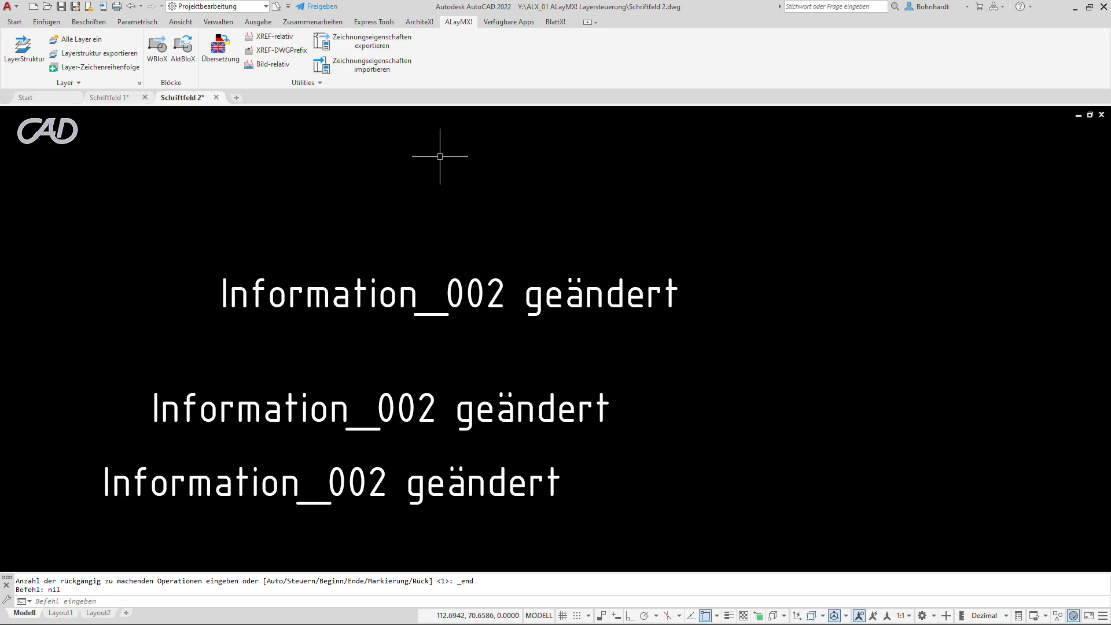
- Import the drawing properties from Schriftfeld 1.csv into Schriftfeld 1.dwg and regenerate the drawing to update its field texts
left_click(112, 101)
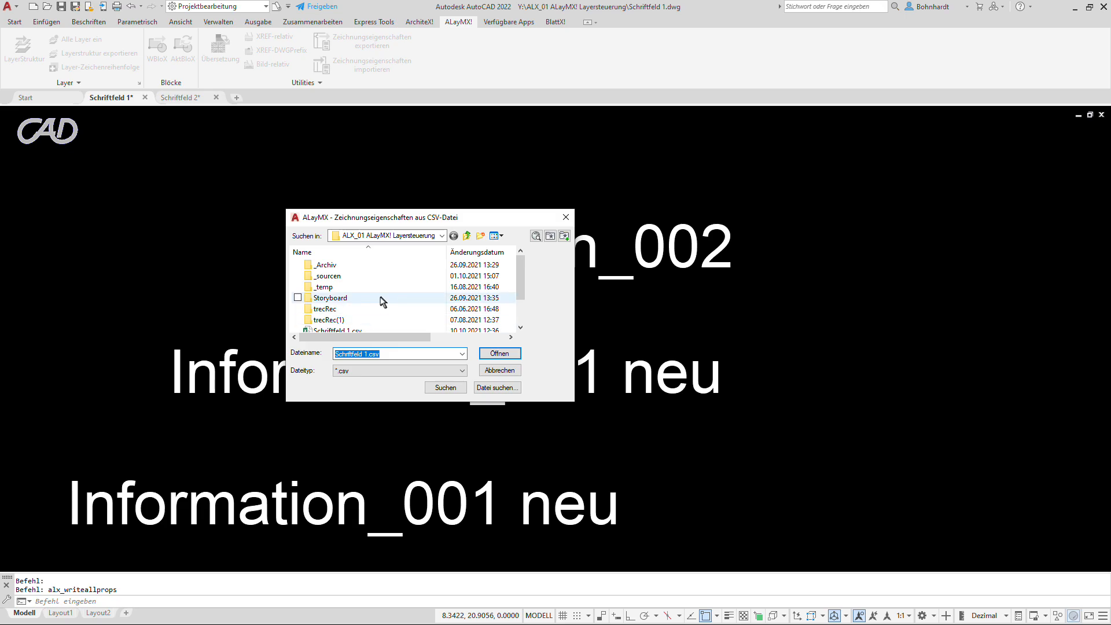
left_click(502, 353)
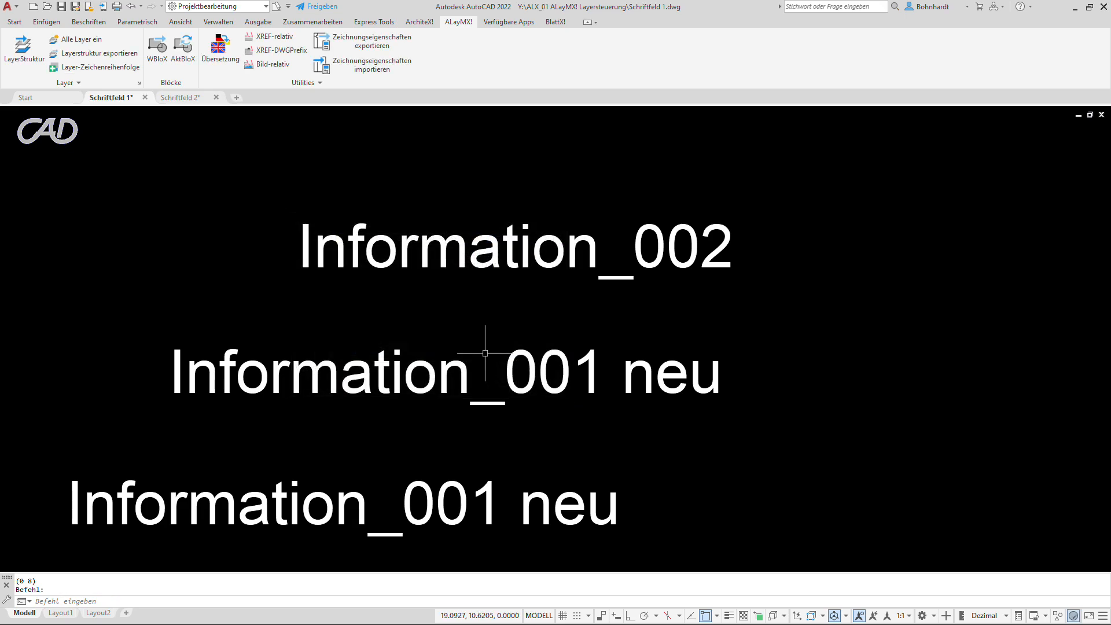
type("rg")
key("Return")
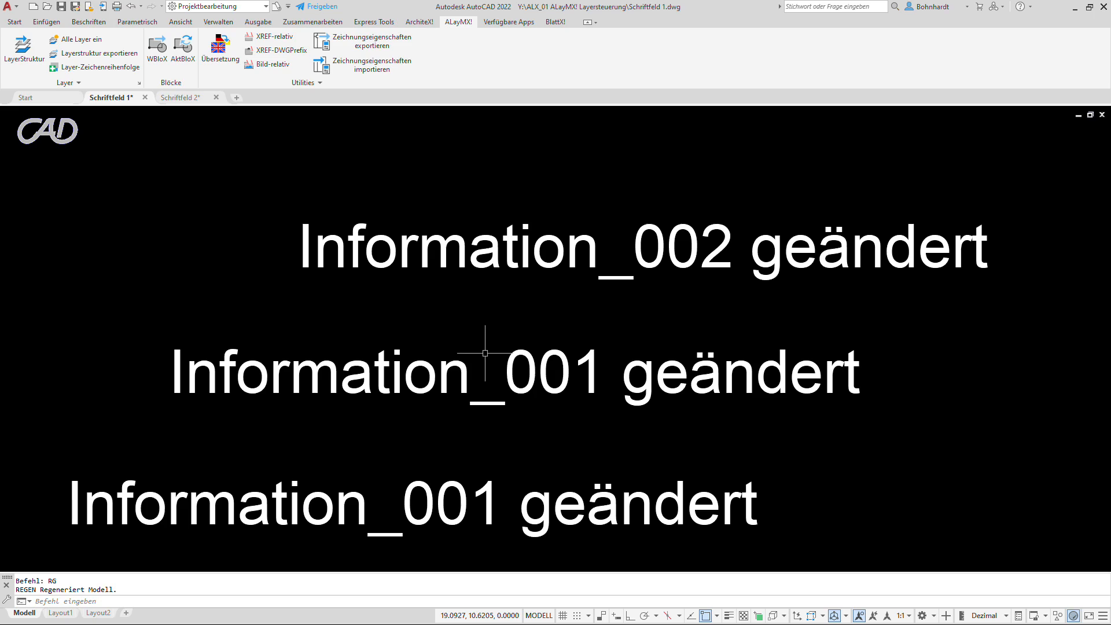